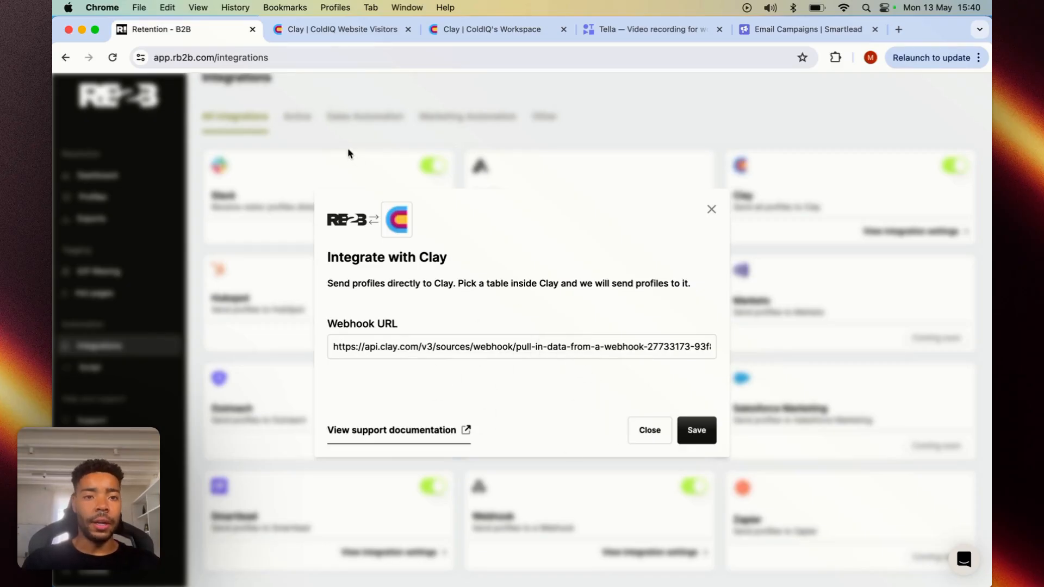
- Create a new blank table in the Clay workspace using Import Data from Webhook as its source
{"action": "left_click", "coordinate": [358, 27]}
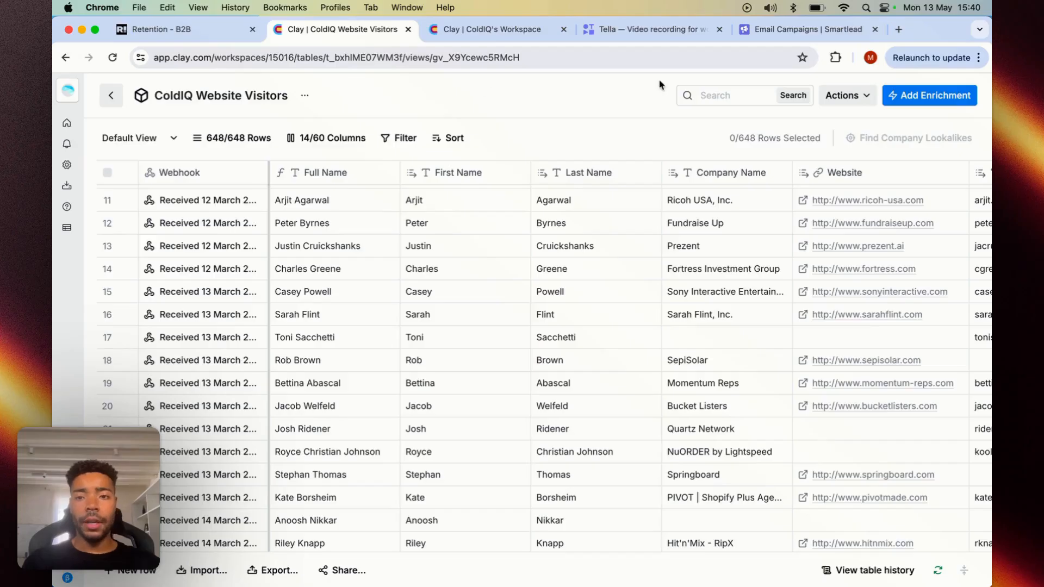
{"action": "left_click", "coordinate": [510, 28]}
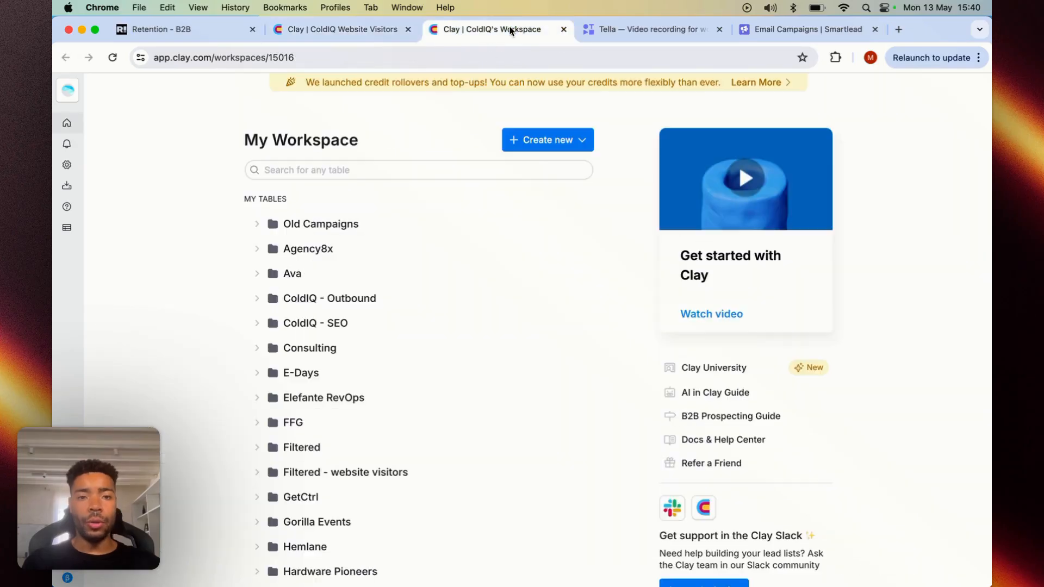
{"action": "left_click", "coordinate": [533, 142]}
{"action": "left_click", "coordinate": [538, 195]}
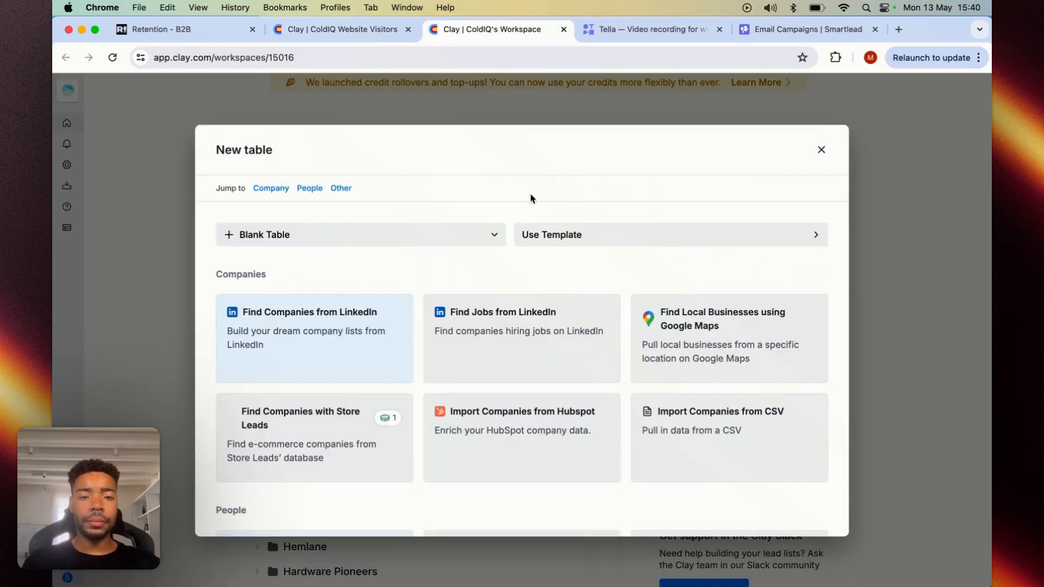
{"action": "scroll", "coordinate": [470, 348], "scroll_direction": "down", "scroll_amount": 5}
{"action": "scroll", "coordinate": [470, 348], "scroll_direction": "down", "scroll_amount": 6}
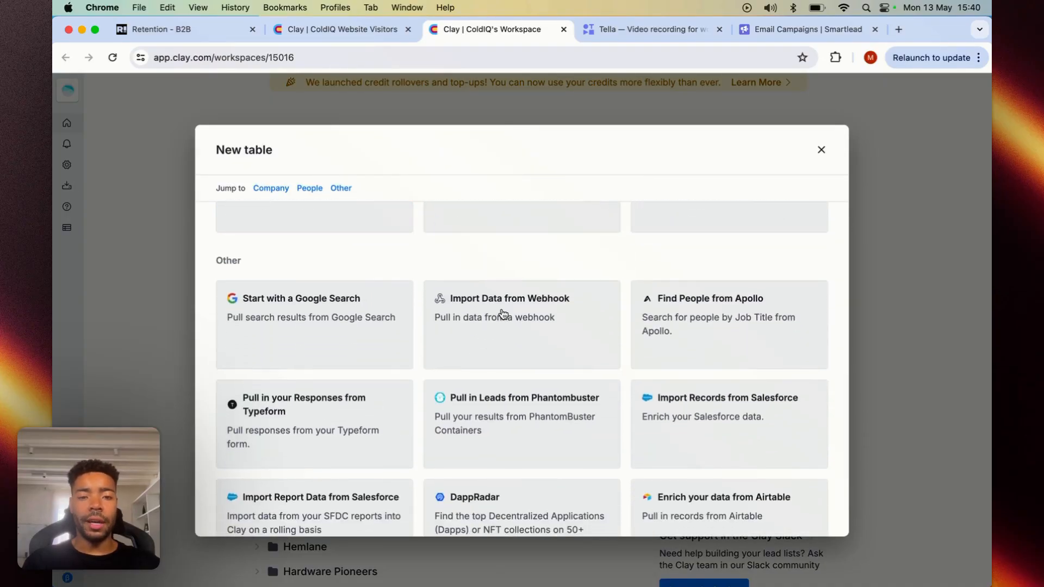
{"action": "left_click", "coordinate": [503, 314]}
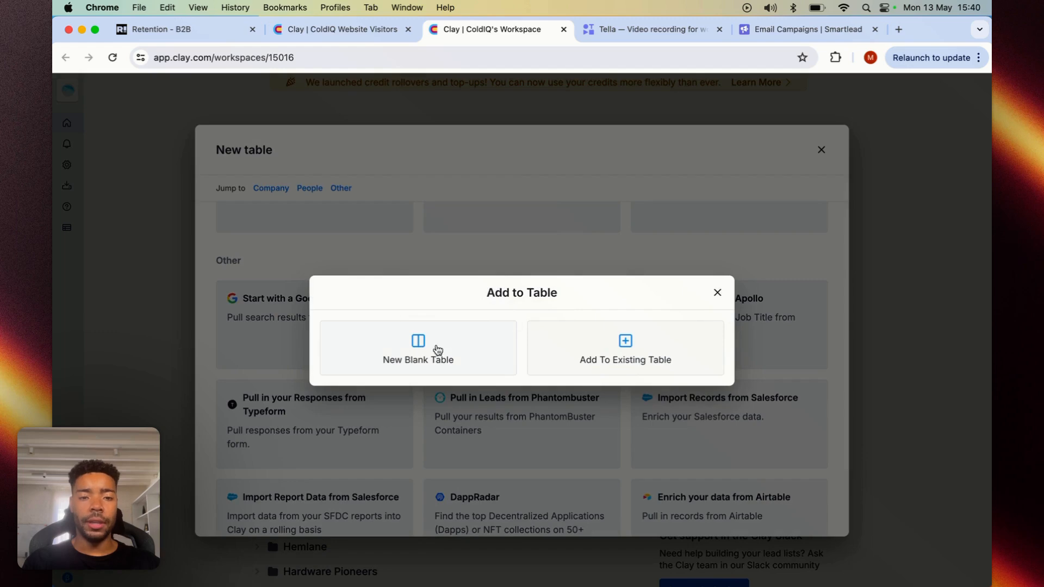
{"action": "left_click", "coordinate": [413, 348]}
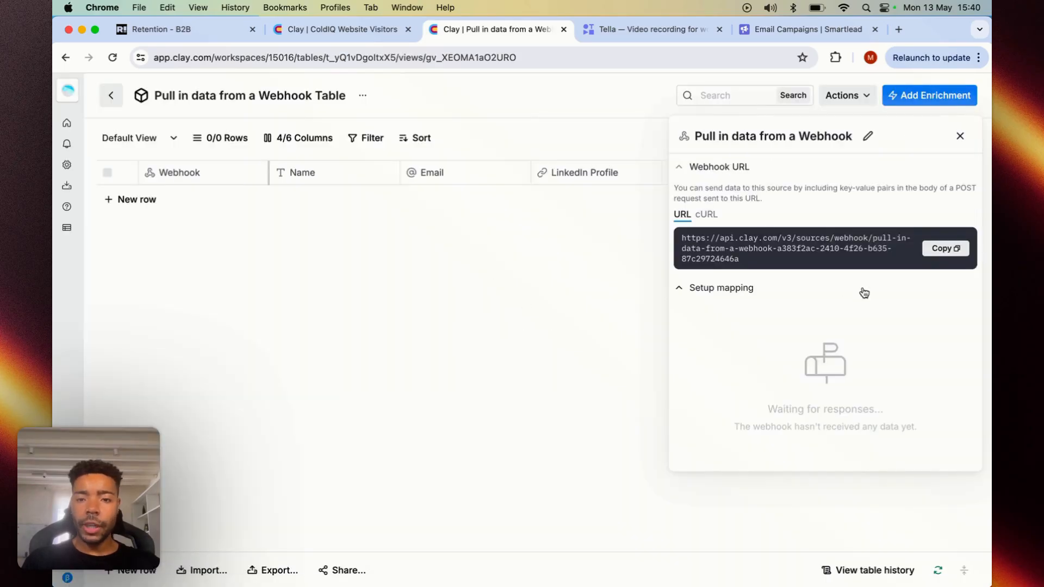
- Copy the new table's webhook URL, switch to RB2B and save the Clay integration settings
{"action": "left_click", "coordinate": [946, 248]}
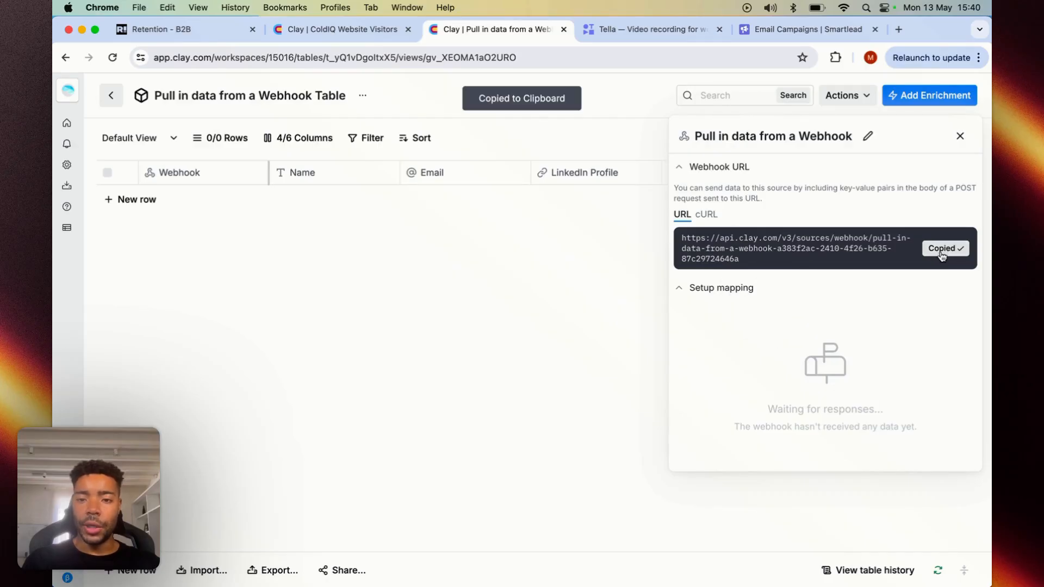
{"action": "left_click", "coordinate": [204, 32]}
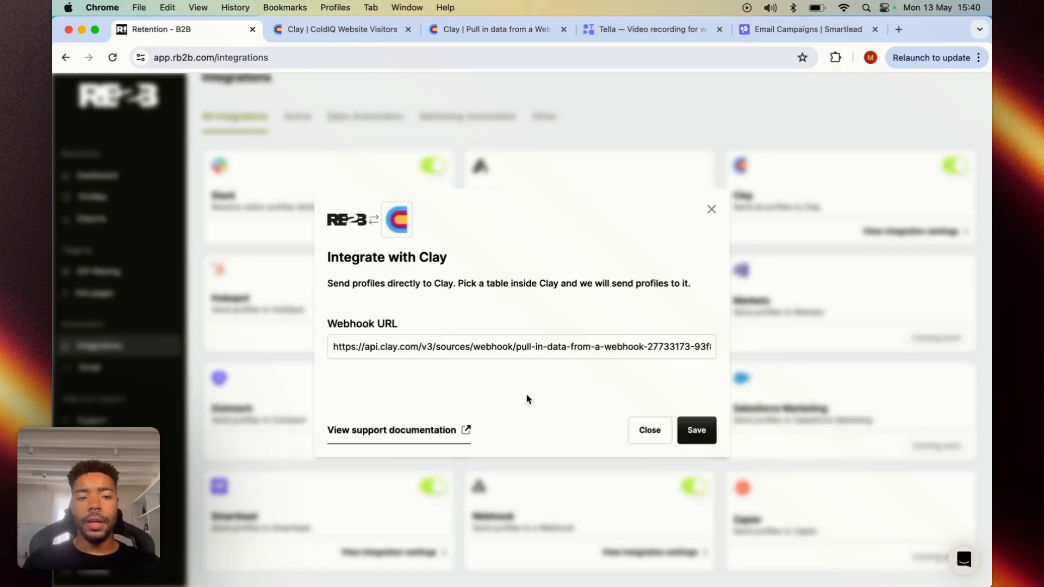
{"action": "left_click", "coordinate": [692, 428]}
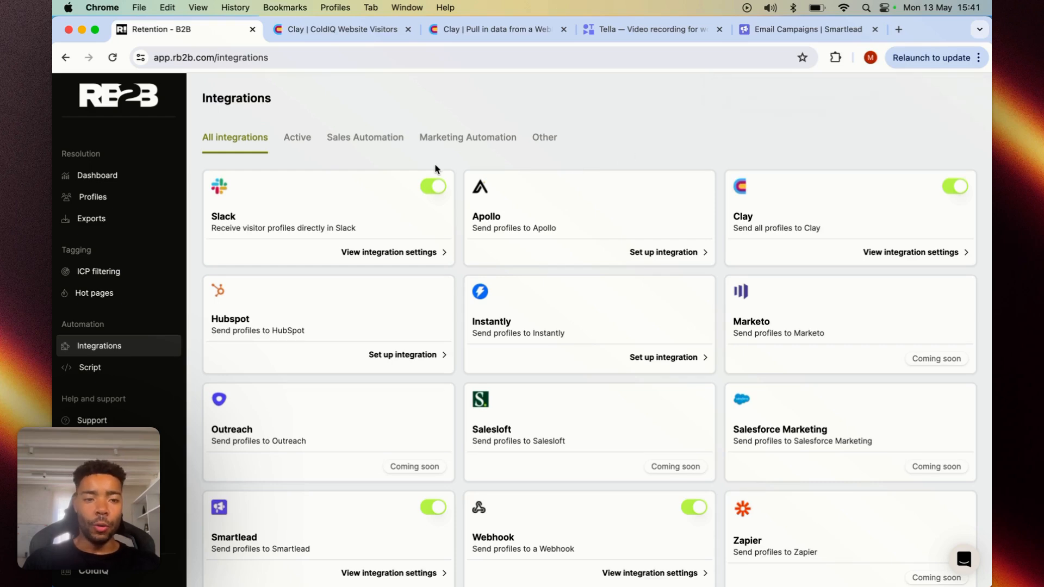
- Examine the visitor data columns in Clay's ColdIQ Website Visitors table, from names and company details through business email to employee count
{"action": "left_click", "coordinate": [363, 32]}
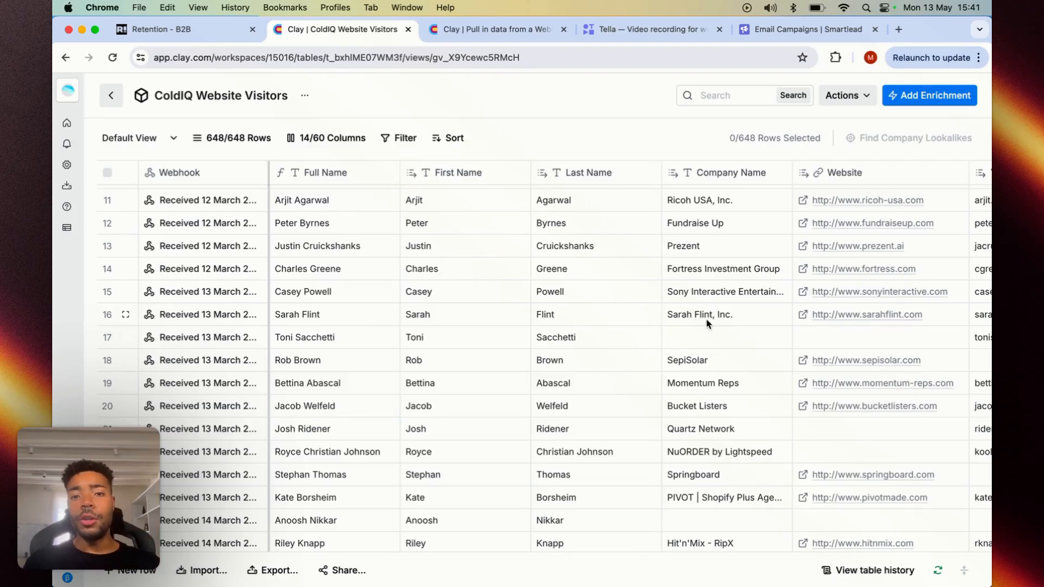
{"action": "scroll", "coordinate": [702, 311], "scroll_direction": "right", "scroll_amount": 5}
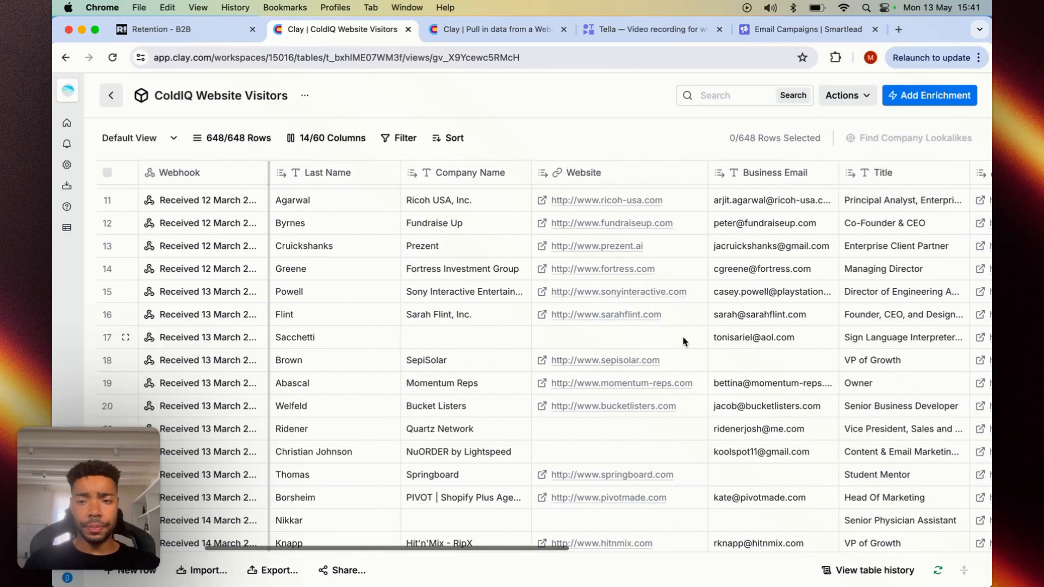
{"action": "scroll", "coordinate": [718, 311], "scroll_direction": "right", "scroll_amount": 5}
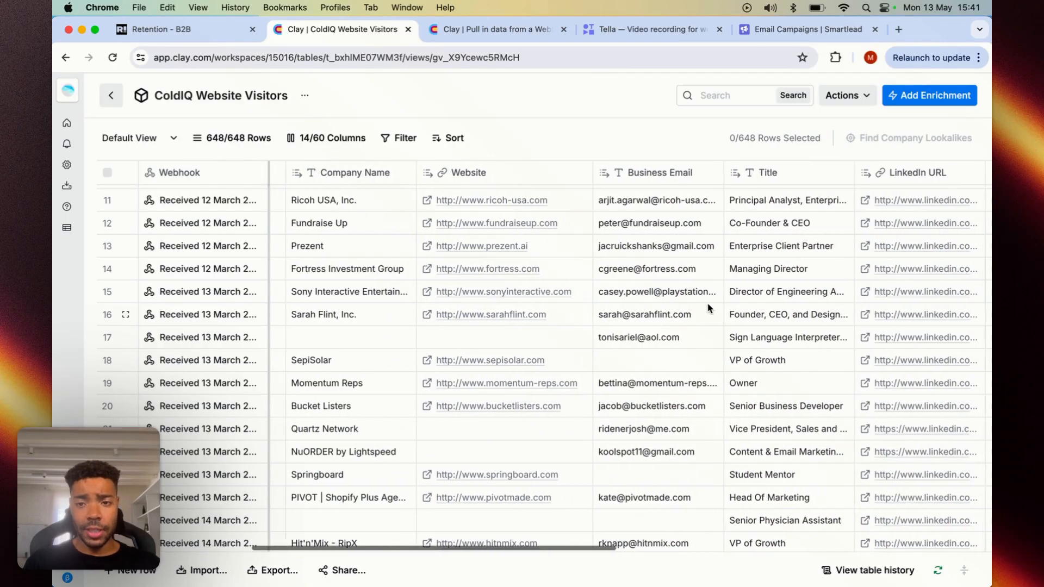
{"action": "scroll", "coordinate": [702, 305], "scroll_direction": "right", "scroll_amount": 3}
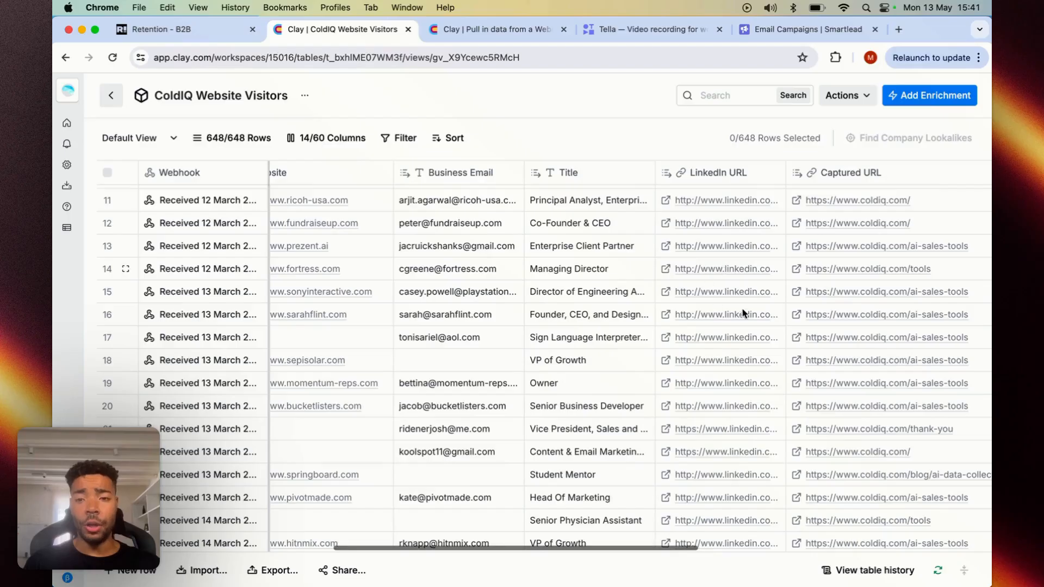
{"action": "scroll", "coordinate": [743, 314], "scroll_direction": "right", "scroll_amount": 3}
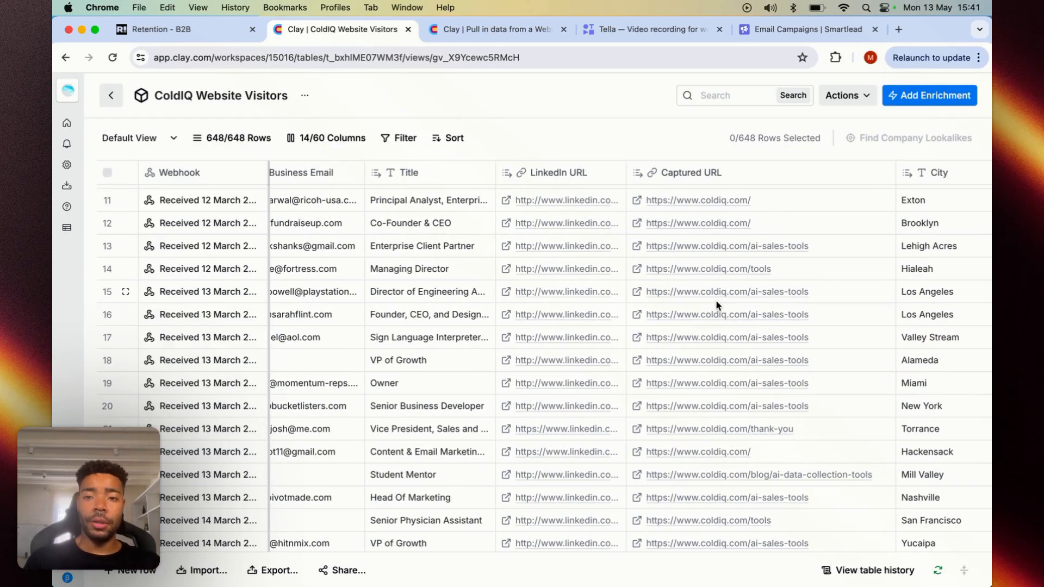
{"action": "scroll", "coordinate": [717, 306], "scroll_direction": "right", "scroll_amount": 3}
{"action": "scroll", "coordinate": [717, 306], "scroll_direction": "right", "scroll_amount": 3}
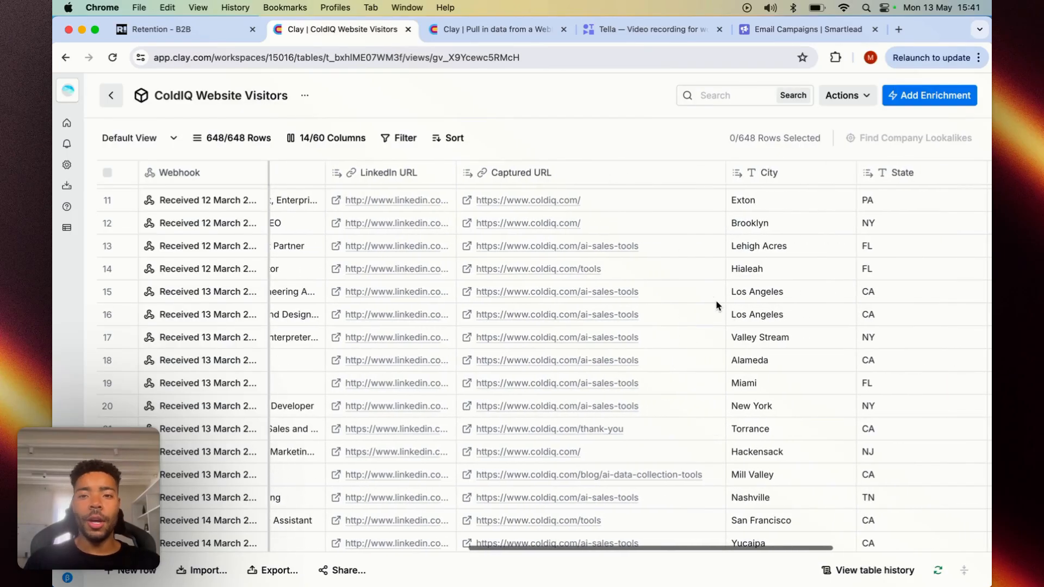
{"action": "scroll", "coordinate": [717, 306], "scroll_direction": "right", "scroll_amount": 2}
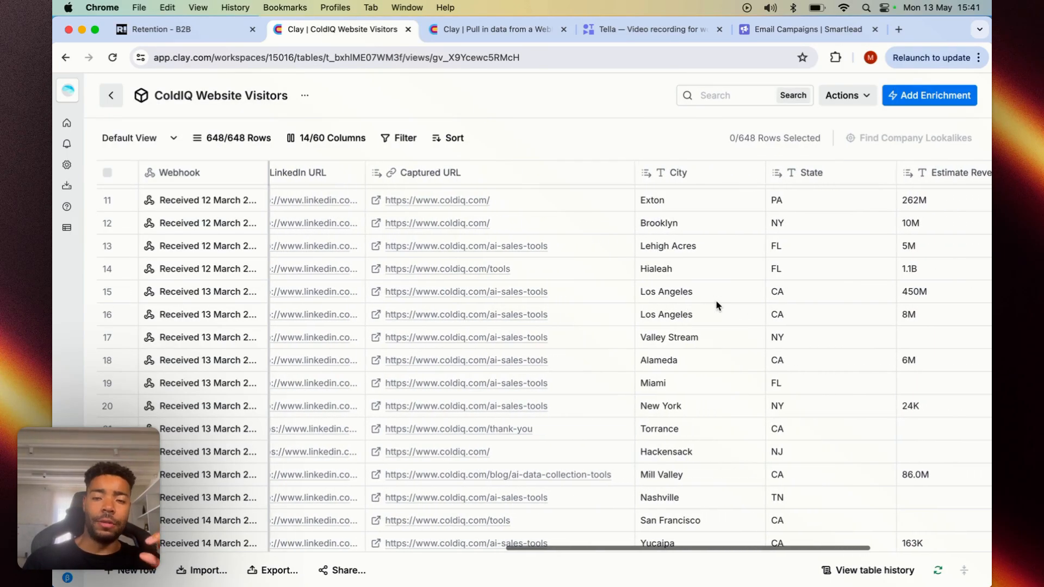
{"action": "scroll", "coordinate": [717, 306], "scroll_direction": "right", "scroll_amount": 3}
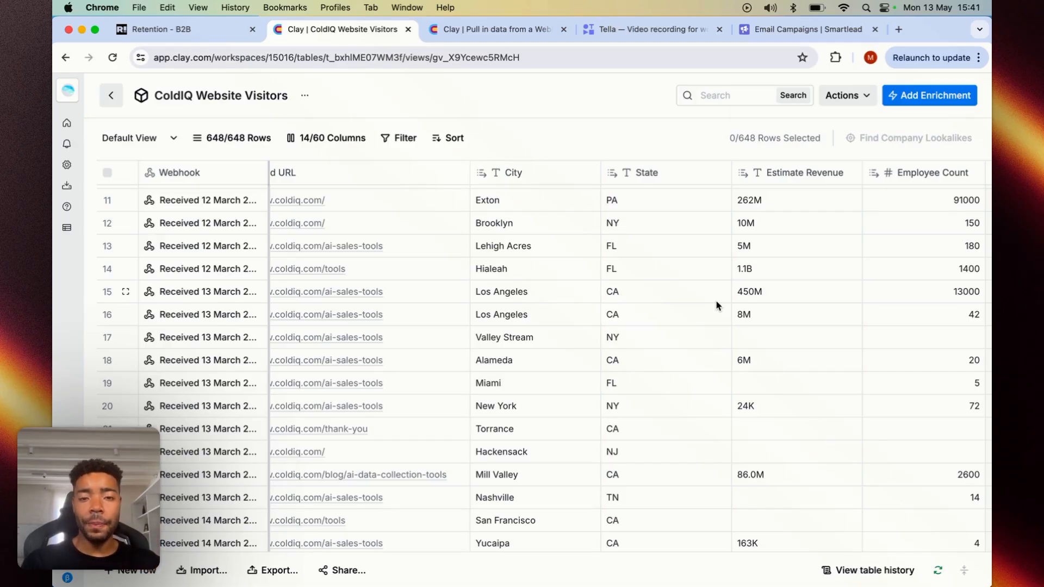
{"action": "scroll", "coordinate": [614, 342], "scroll_direction": "right", "scroll_amount": 2}
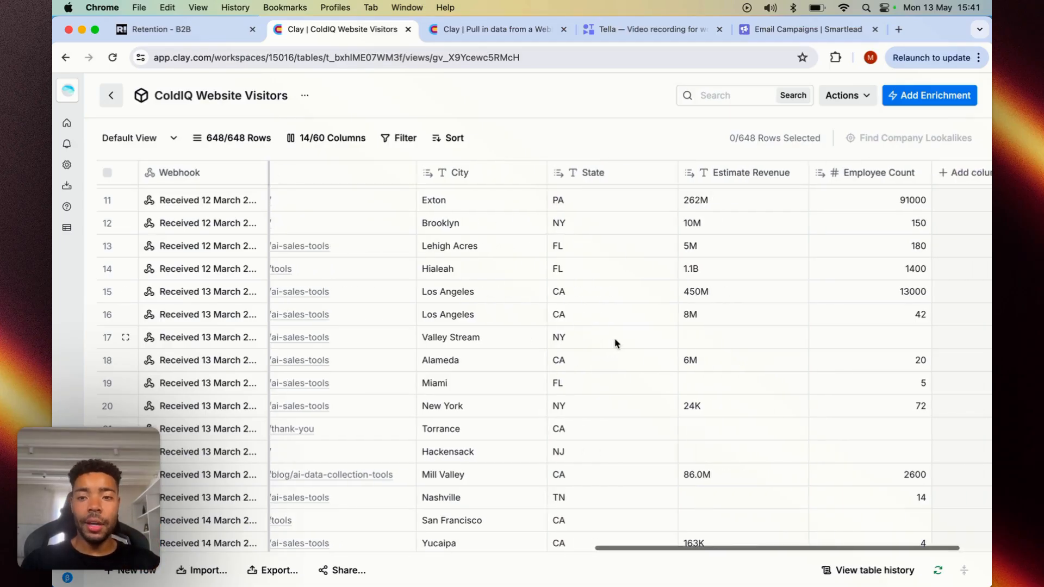
{"action": "scroll", "coordinate": [539, 357], "scroll_direction": "left", "scroll_amount": 10}
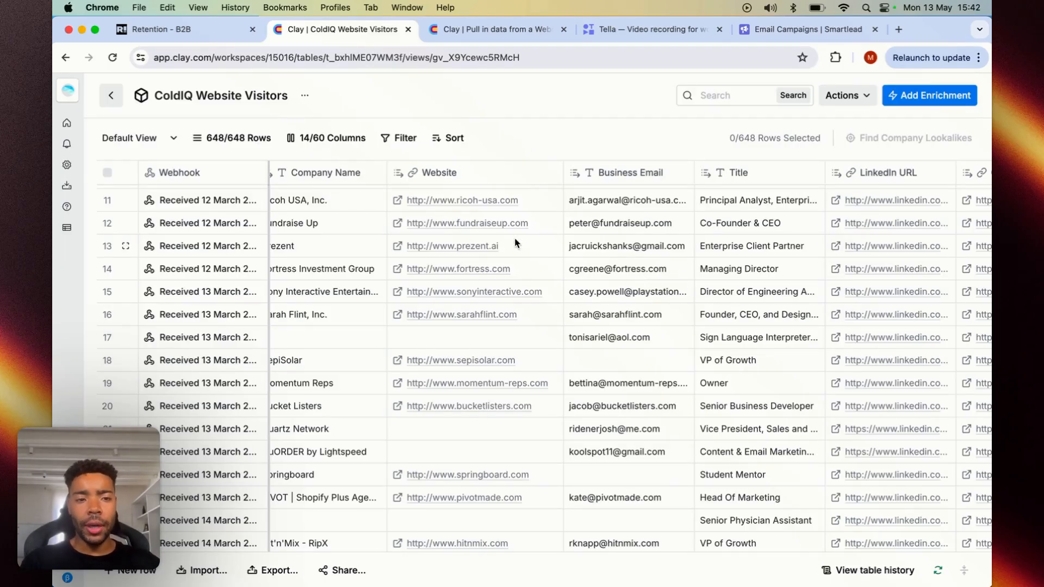
{"action": "scroll", "coordinate": [627, 316], "scroll_direction": "right", "scroll_amount": 3}
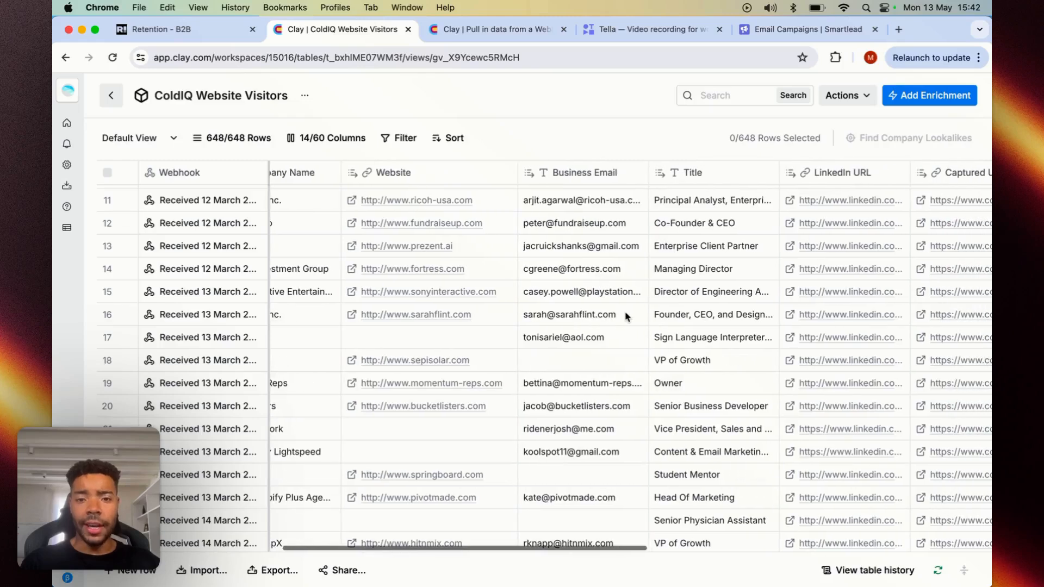
{"action": "scroll", "coordinate": [627, 316], "scroll_direction": "right", "scroll_amount": 1}
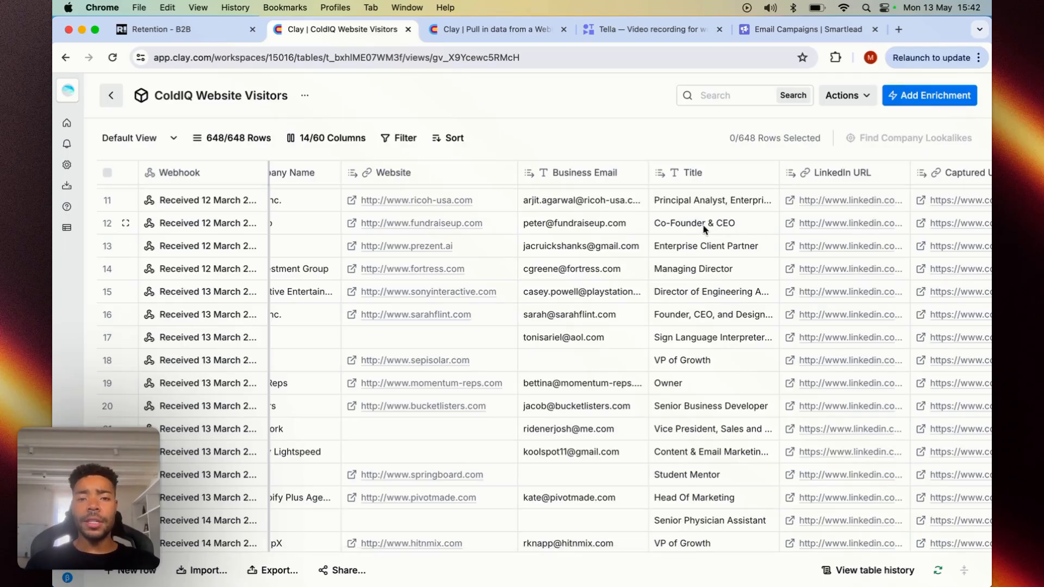
{"action": "scroll", "coordinate": [653, 250], "scroll_direction": "right", "scroll_amount": 5}
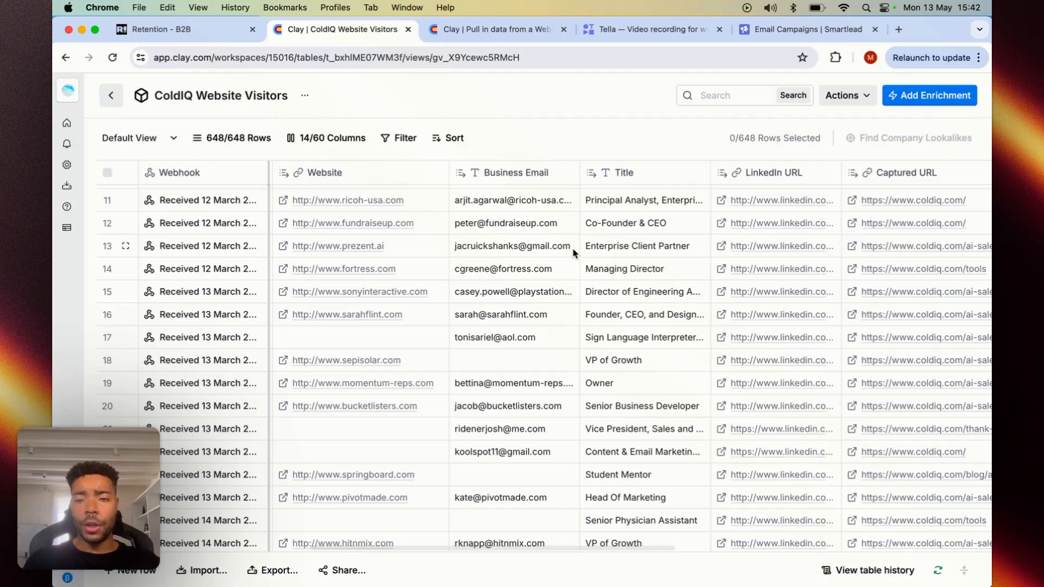
{"action": "scroll", "coordinate": [573, 255], "scroll_direction": "right", "scroll_amount": 15}
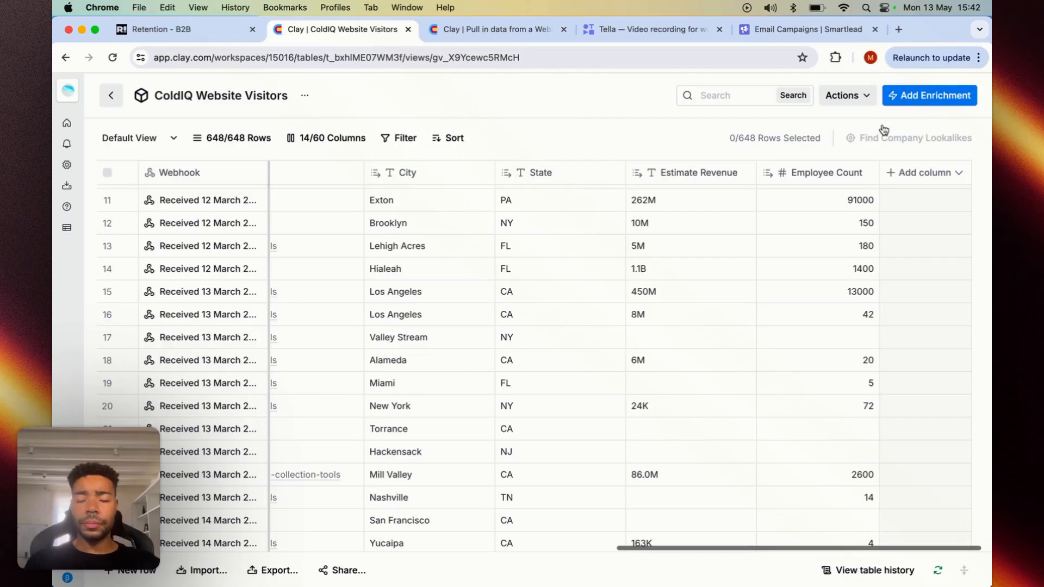
- Open the enrichment catalogue for the ColdIQ Website Visitors table and search it for smartlead
{"action": "left_click", "coordinate": [930, 97]}
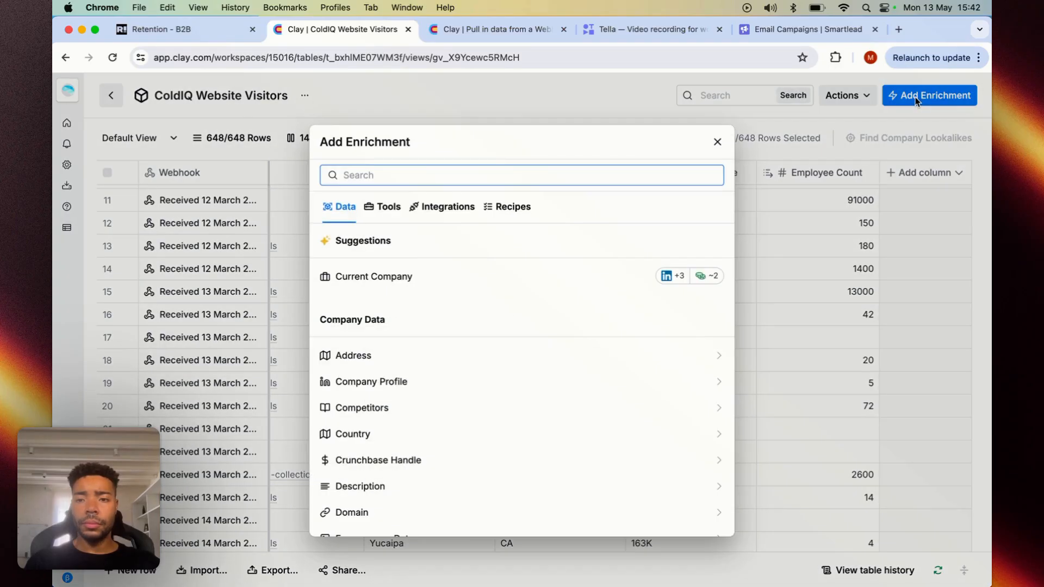
{"action": "type", "text": "smar"}
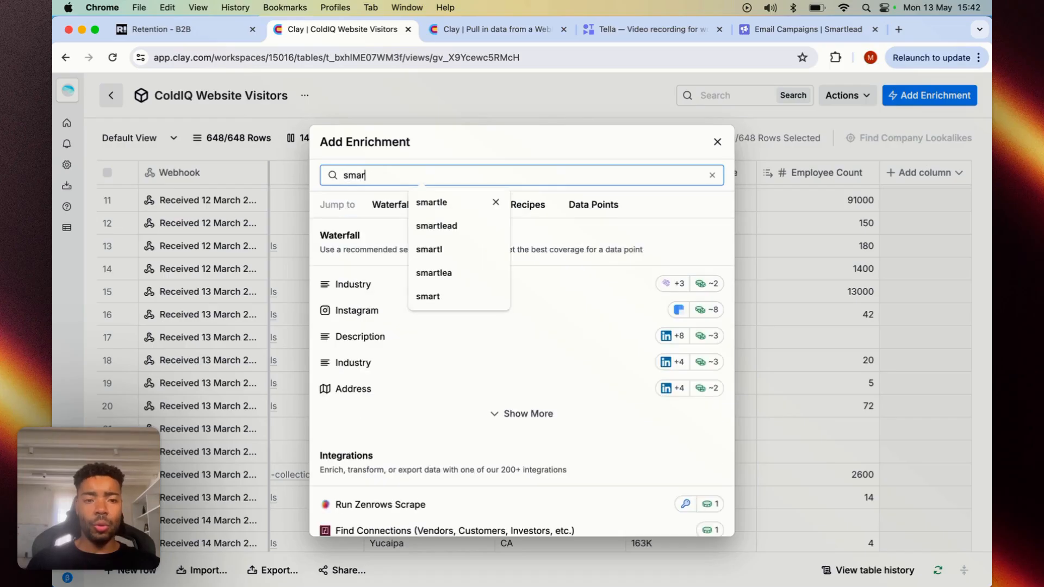
{"action": "type", "text": "tlead"}
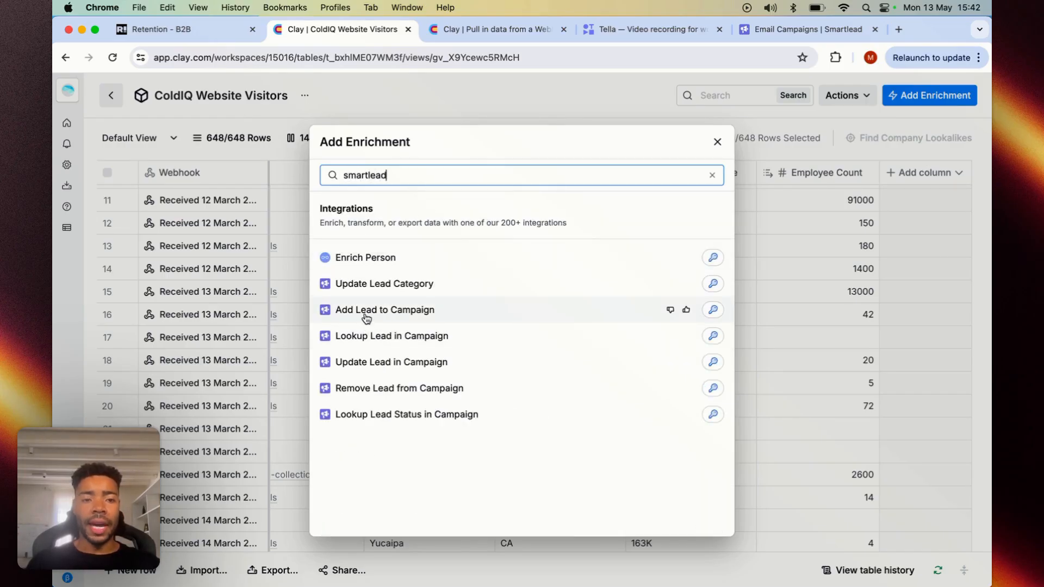
- Search the enrichment catalogue for instantly, salesloft and lemlist in turn to check their available integrations
{"action": "left_click_drag", "start_coordinate": [393, 175], "coordinate": [334, 177]}
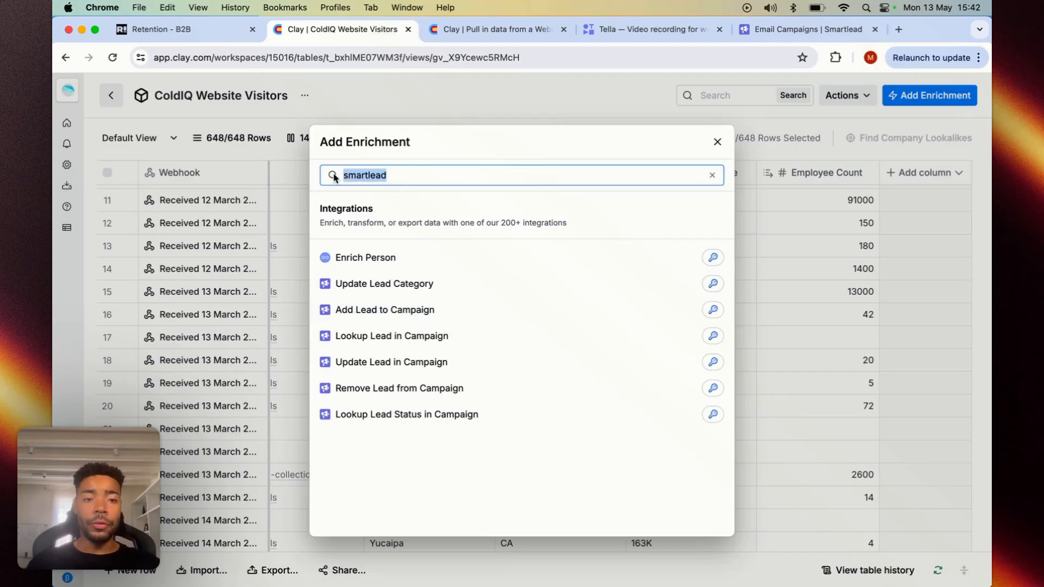
{"action": "type", "text": "instantly"}
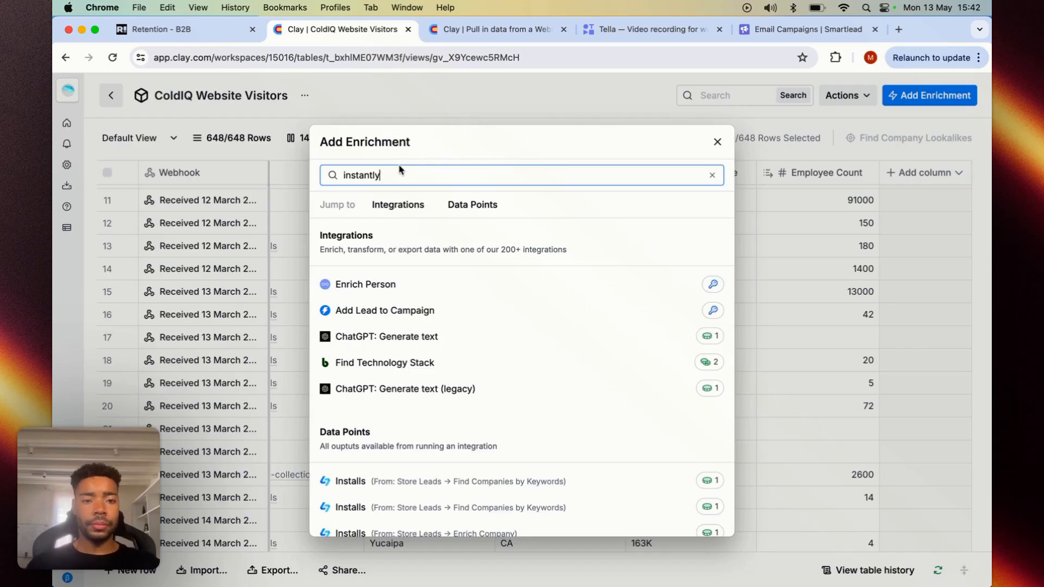
{"action": "key", "text": "super+a"}
{"action": "type", "text": "salesloft"}
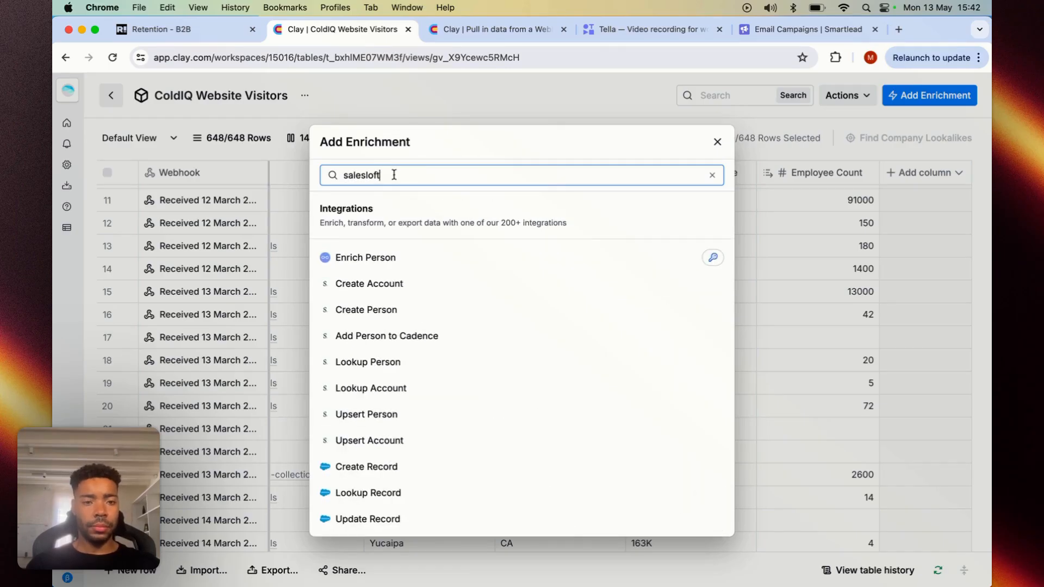
{"action": "key", "text": "super+a"}
{"action": "type", "text": "le"}
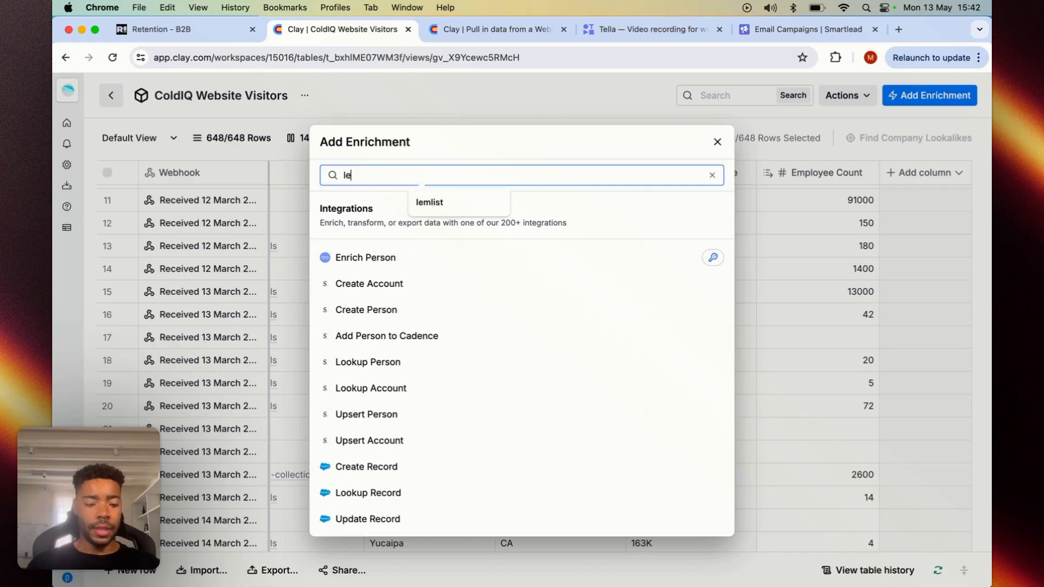
{"action": "type", "text": "mlist"}
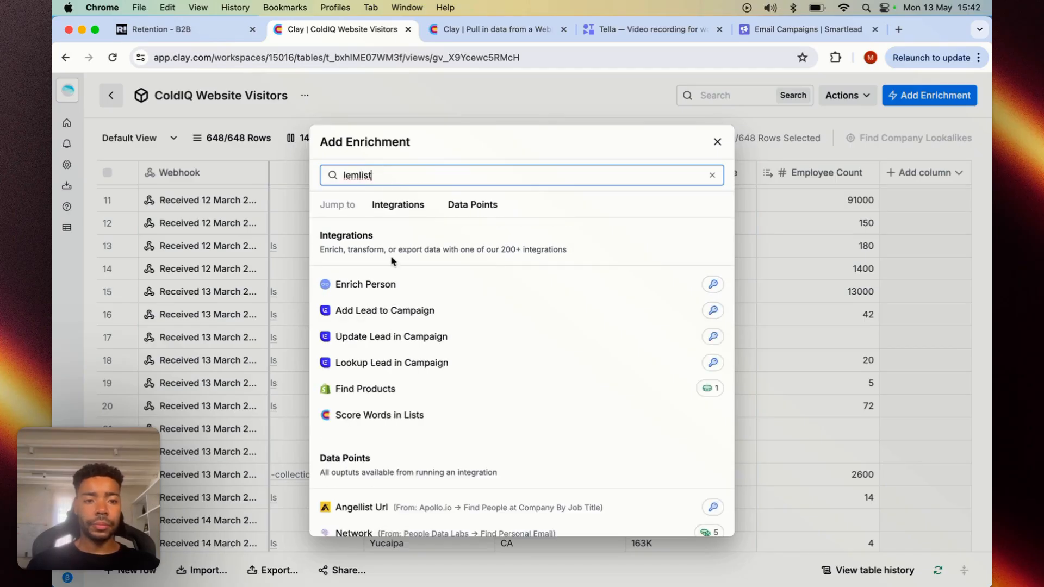
{"action": "left_click_drag", "start_coordinate": [388, 176], "coordinate": [336, 179]}
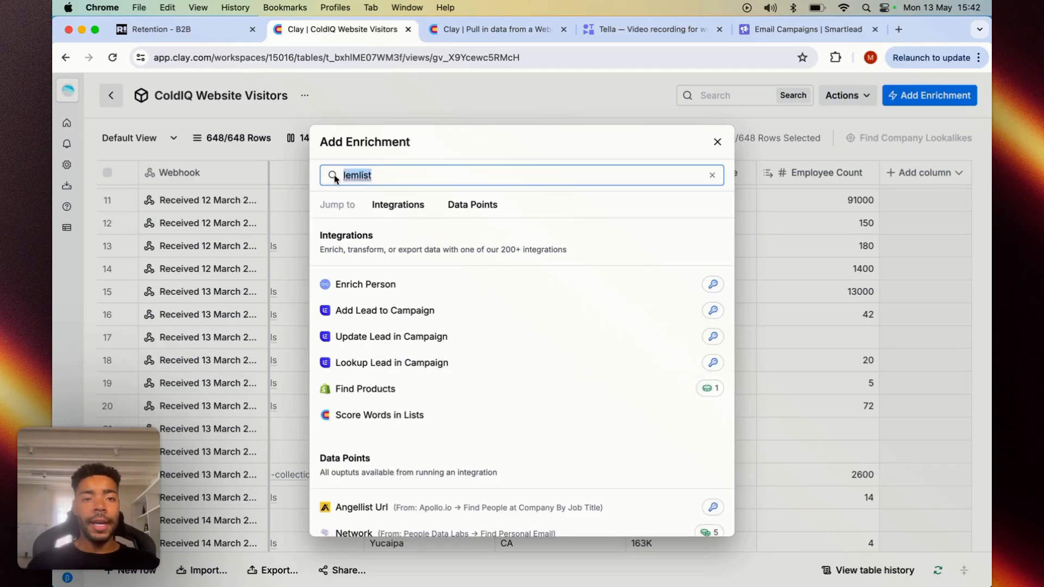
- Find the smartlead integrations, open Add Lead to Campaign and check the options for adding a Smartlead.ai API key account
{"action": "type", "text": "smartlead"}
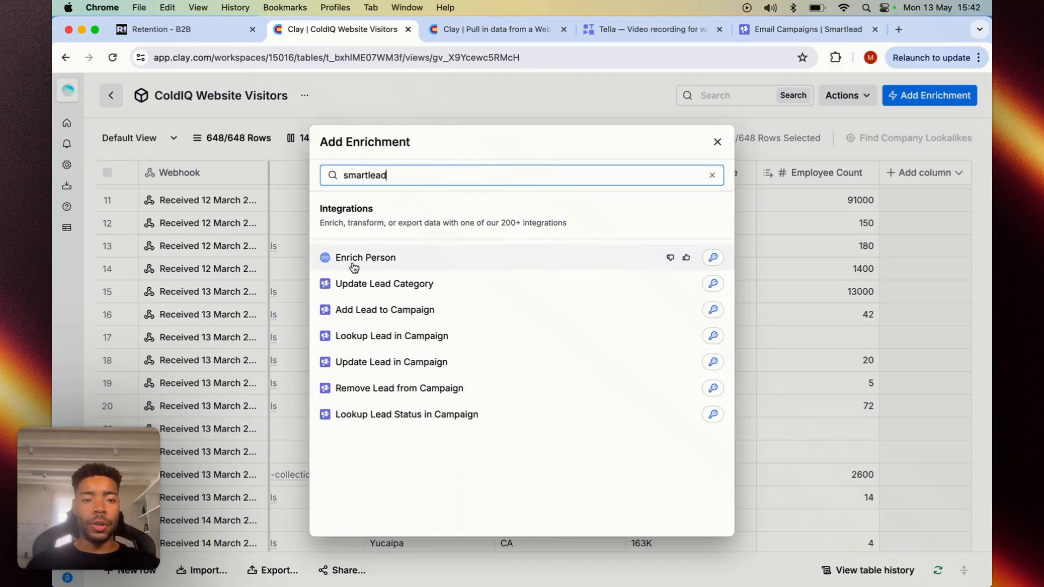
{"action": "left_click", "coordinate": [403, 311]}
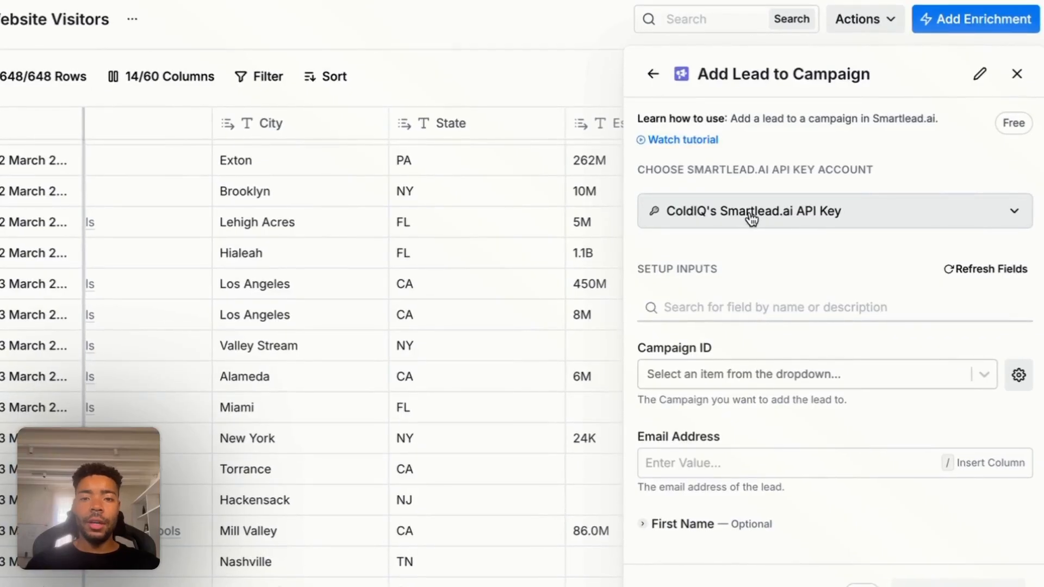
{"action": "left_click", "coordinate": [750, 213]}
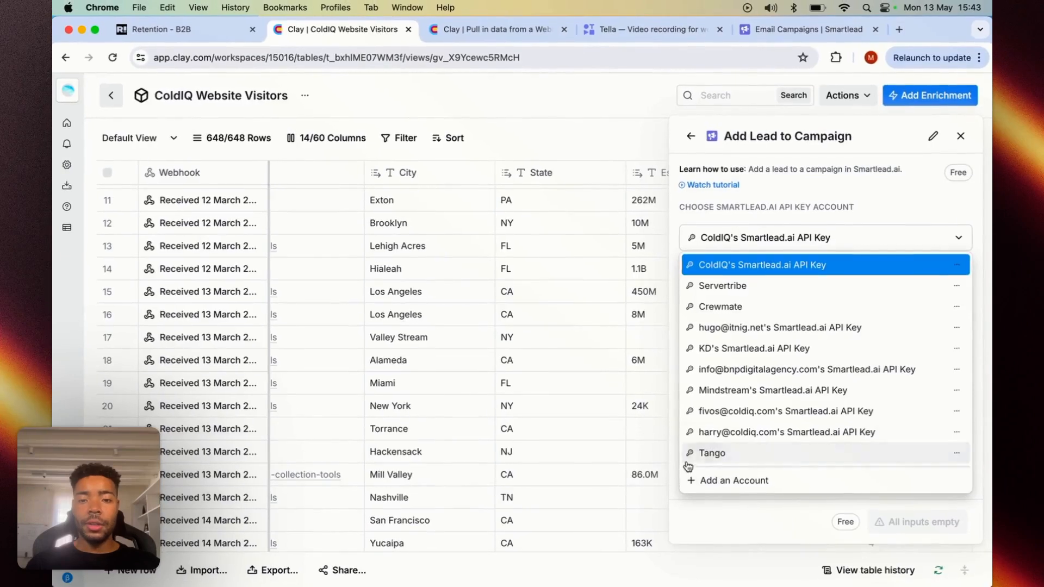
{"action": "left_click", "coordinate": [701, 492]}
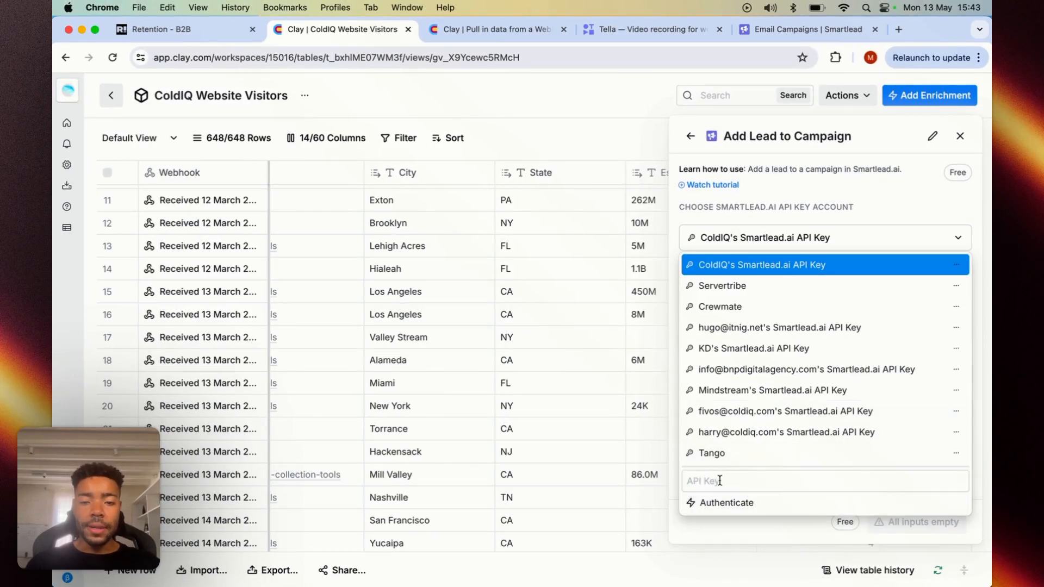
{"action": "left_click", "coordinate": [744, 240]}
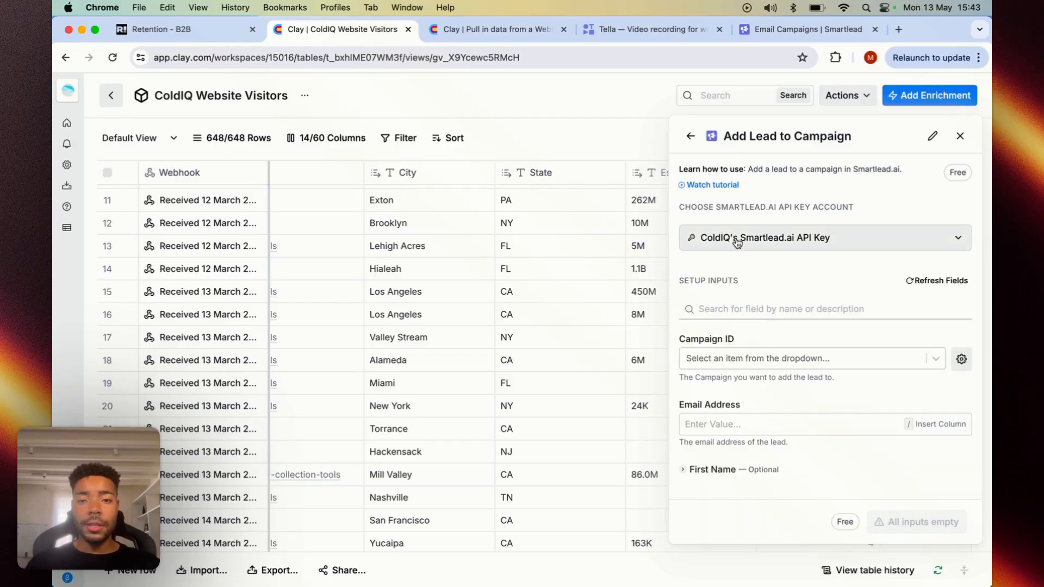
- Switch to Smartlead, open the account's profile settings and copy the Smartlead API key
{"action": "left_click", "coordinate": [779, 28]}
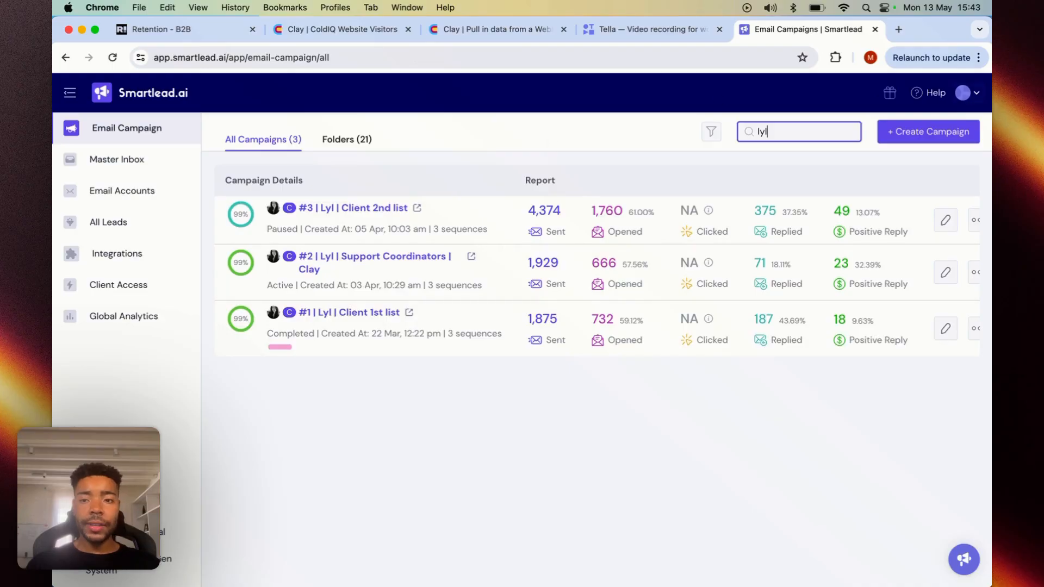
{"action": "left_click", "coordinate": [964, 93]}
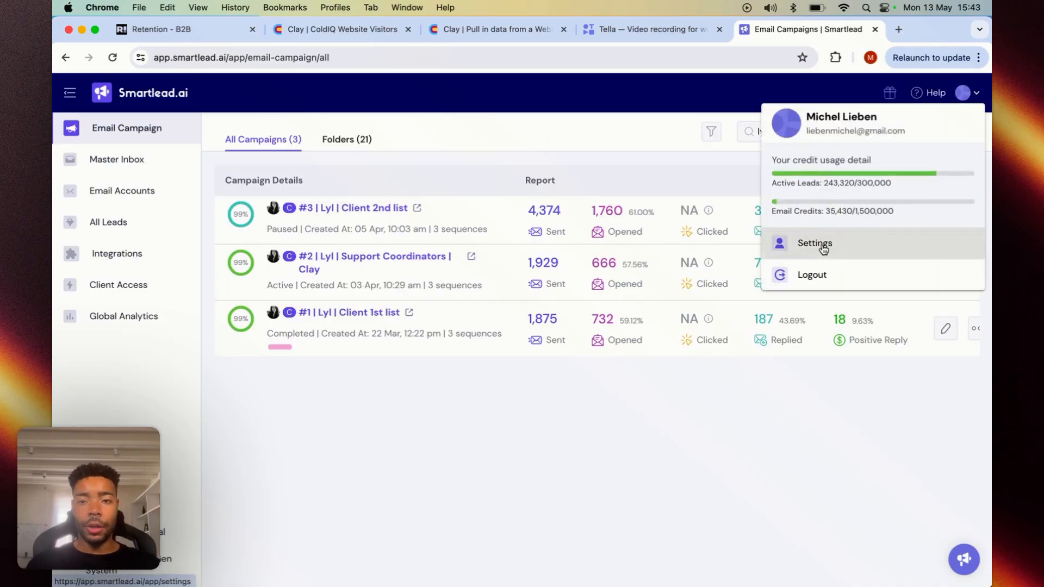
{"action": "left_click", "coordinate": [820, 245]}
{"action": "scroll", "coordinate": [258, 258], "scroll_direction": "down", "scroll_amount": 1}
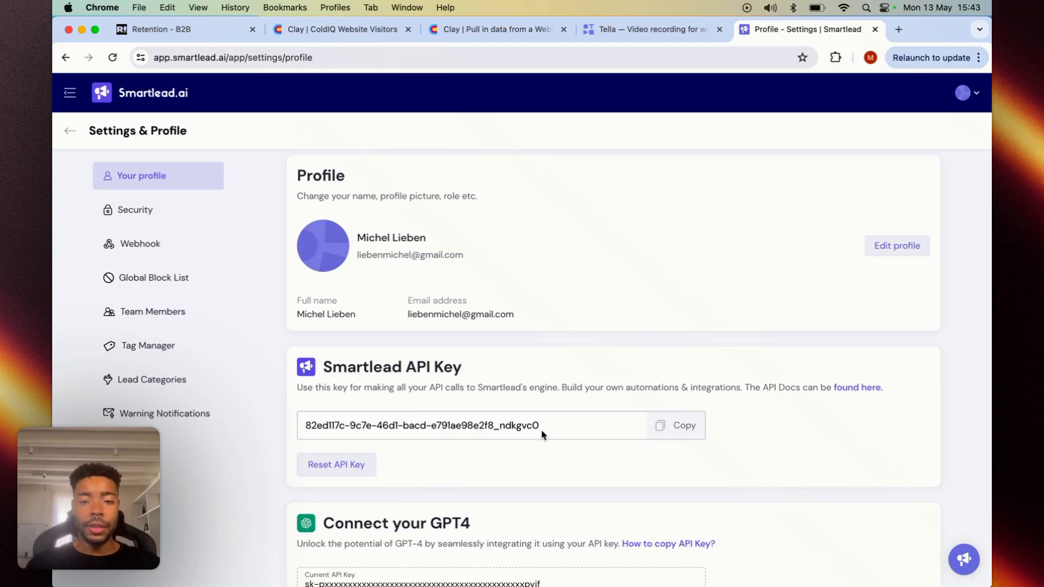
{"action": "left_click", "coordinate": [686, 433]}
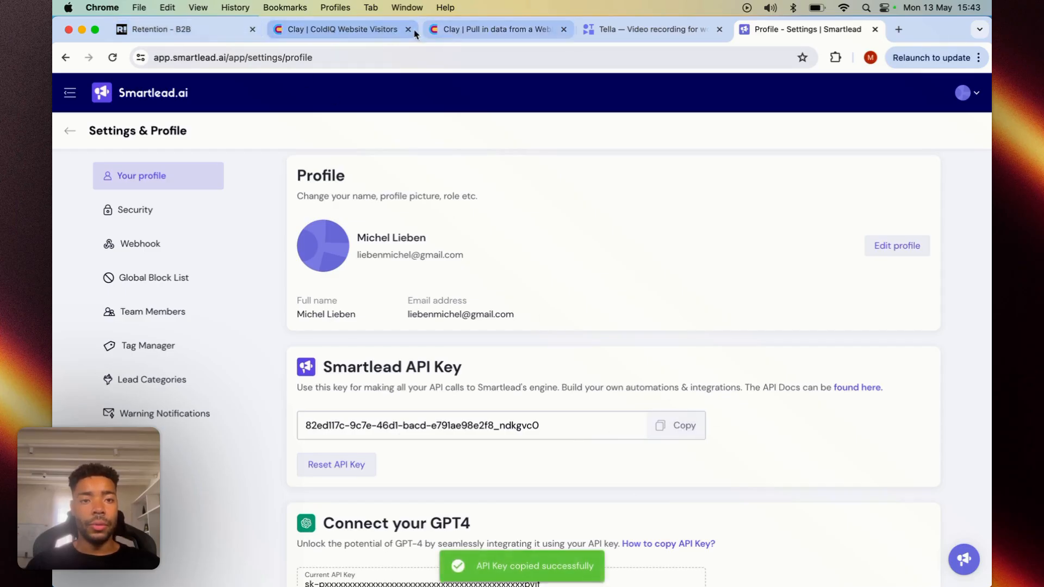
- Return to the ColdIQ Website Visitors table in Clay, choose ColdIQ's Smartlead.ai API Key as the account and review the lead setup fields
{"action": "left_click", "coordinate": [355, 31]}
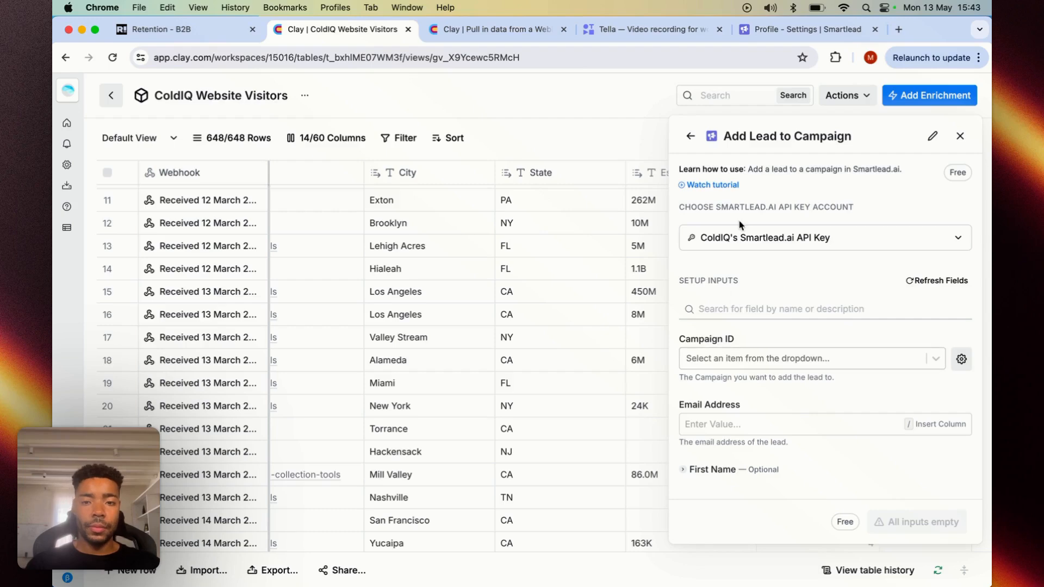
{"action": "left_click", "coordinate": [740, 238]}
{"action": "left_click", "coordinate": [731, 486]}
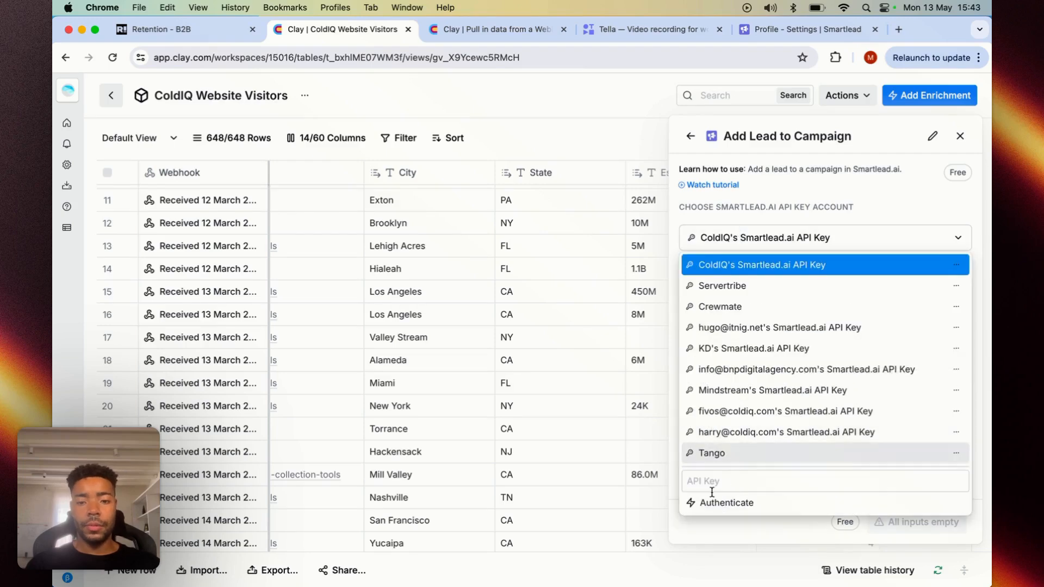
{"action": "left_click", "coordinate": [713, 266]}
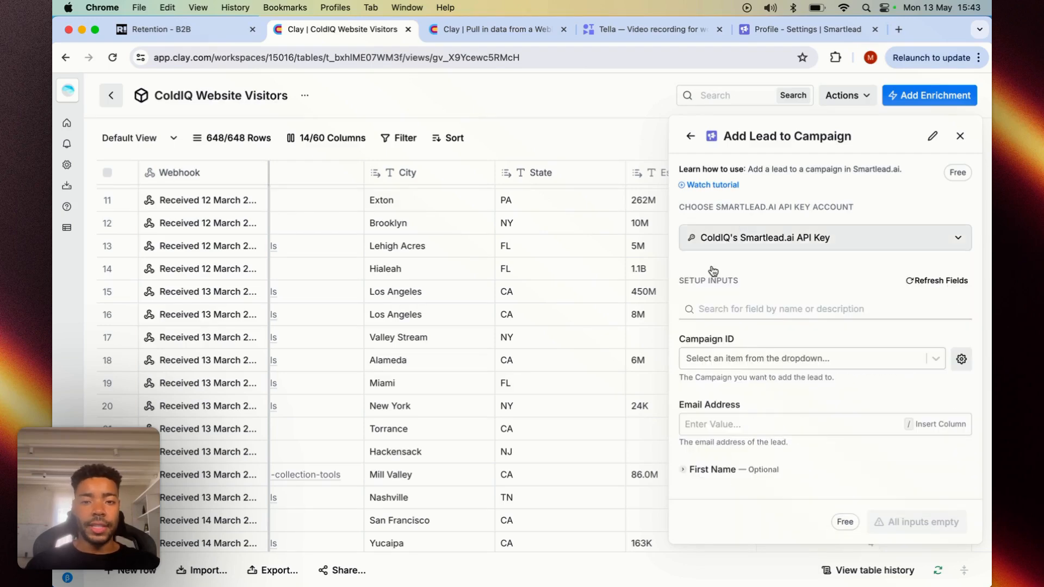
{"action": "scroll", "coordinate": [775, 272], "scroll_direction": "down", "scroll_amount": 3}
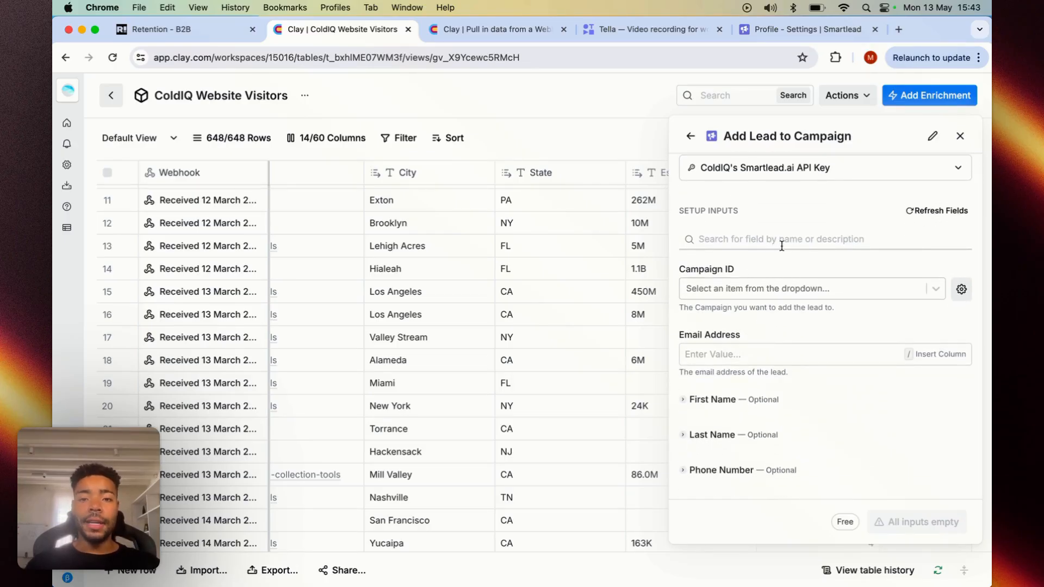
{"action": "scroll", "coordinate": [772, 250], "scroll_direction": "down", "scroll_amount": 1}
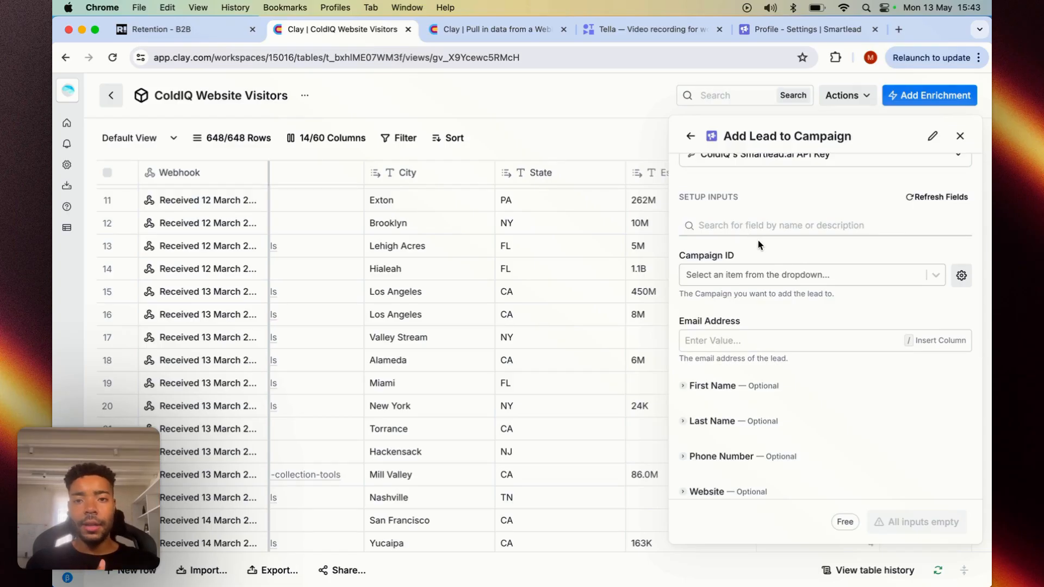
- Switch back to Smartlead and start a new email campaign named RB2B
{"action": "left_click", "coordinate": [800, 29]}
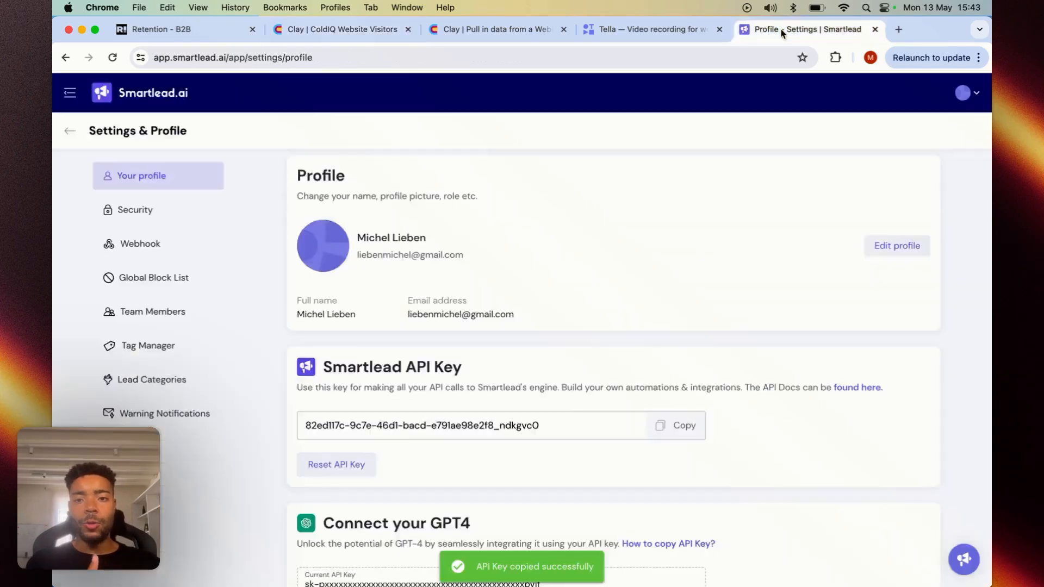
{"action": "left_click", "coordinate": [66, 58]}
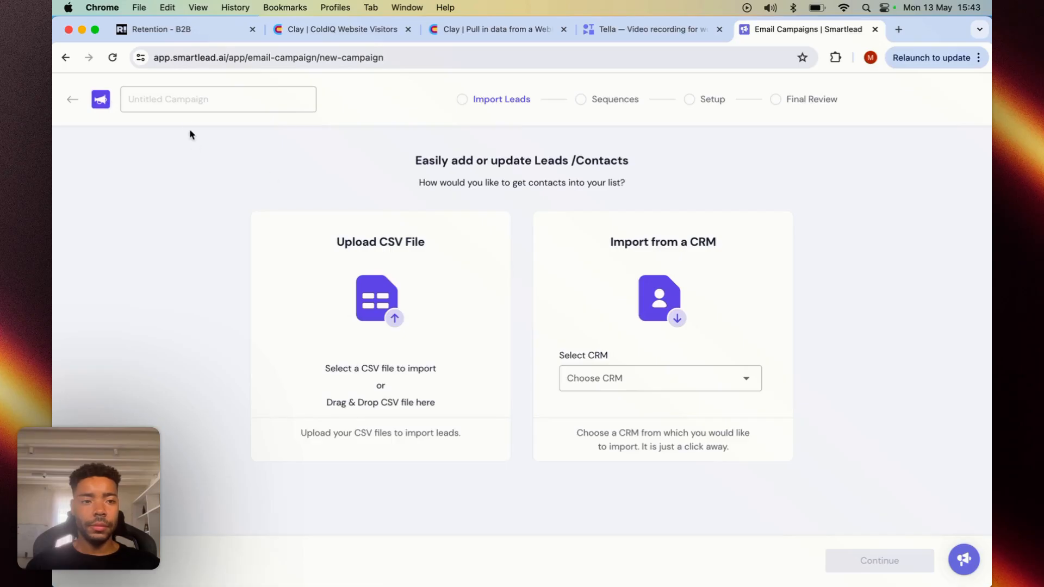
{"action": "left_click", "coordinate": [184, 103]}
{"action": "type", "text": "RB2B"}
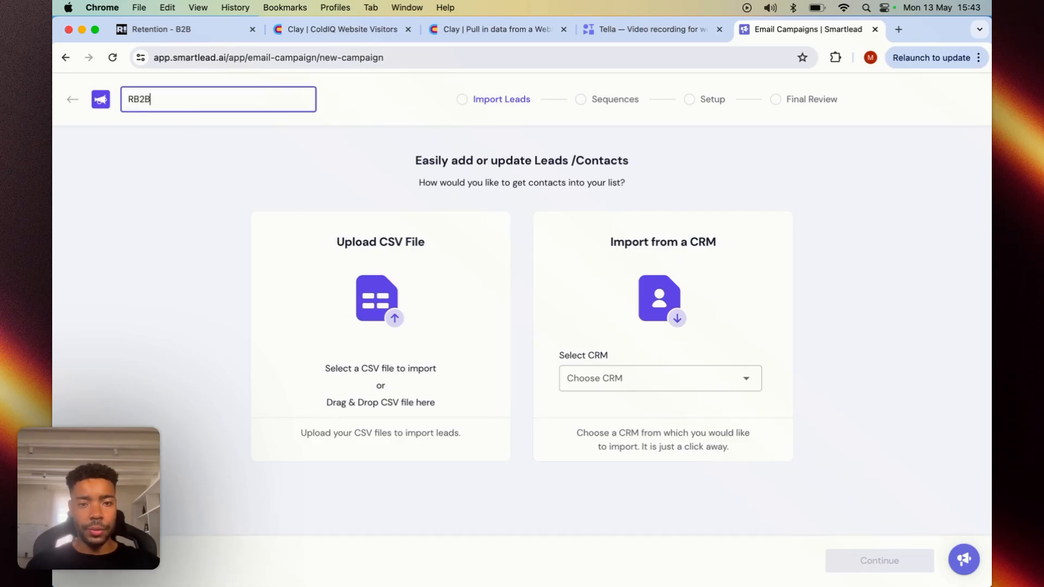
- Open the campaign's Sequences stage and set the first email's subject to "outsourcing sales"
{"action": "left_click", "coordinate": [613, 100]}
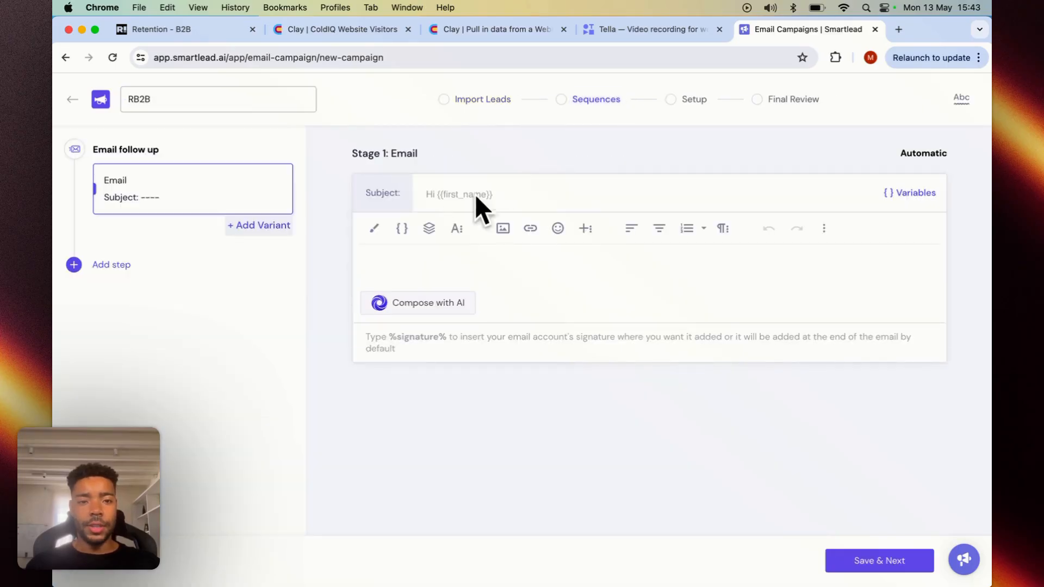
{"action": "left_click", "coordinate": [476, 196]}
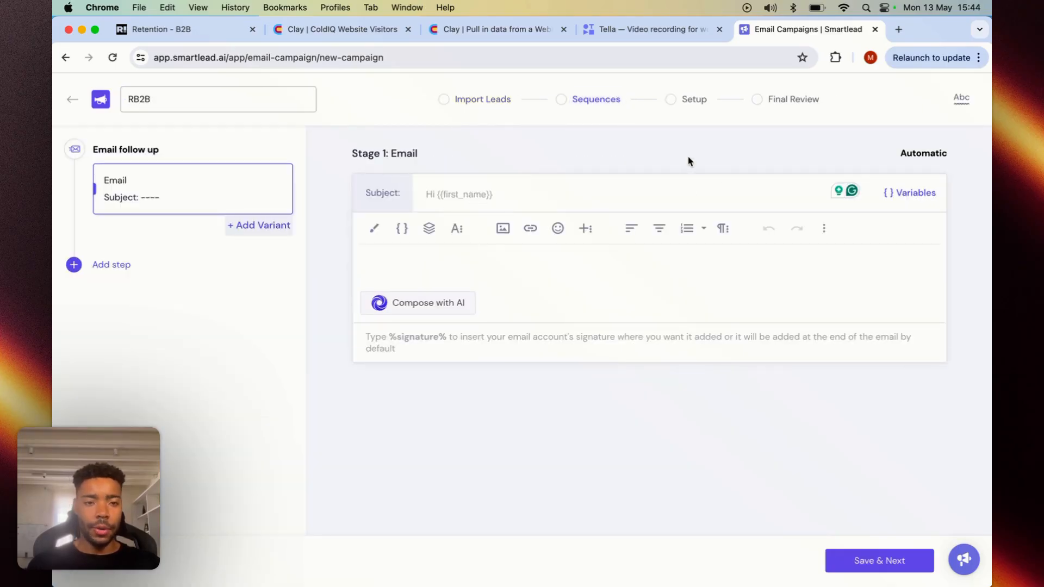
{"action": "type", "text": "hey"}
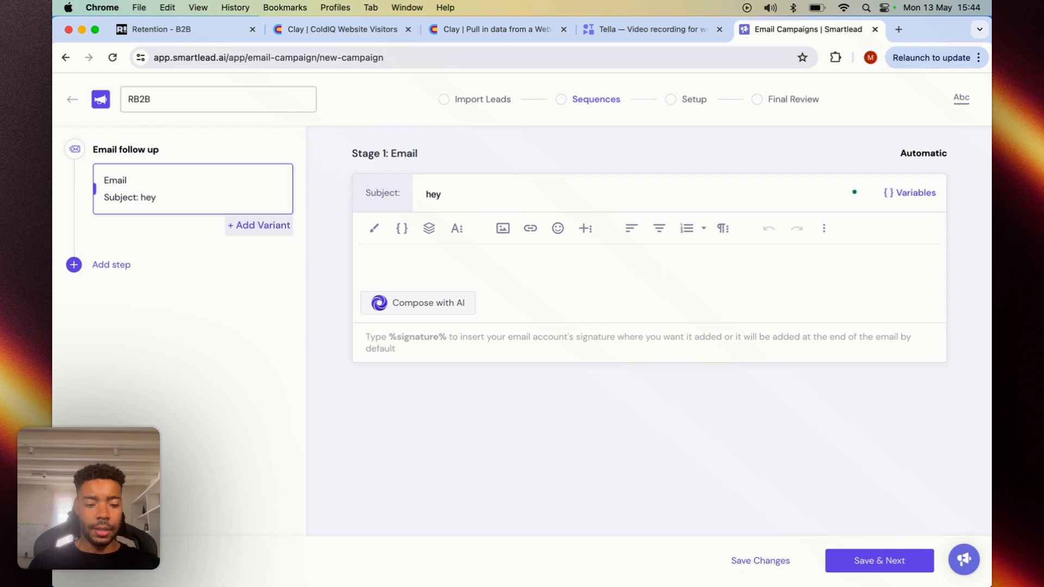
{"action": "key", "text": "BackSpace"}
{"action": "key", "text": "BackSpace"}
{"action": "key", "text": "BackSpace"}
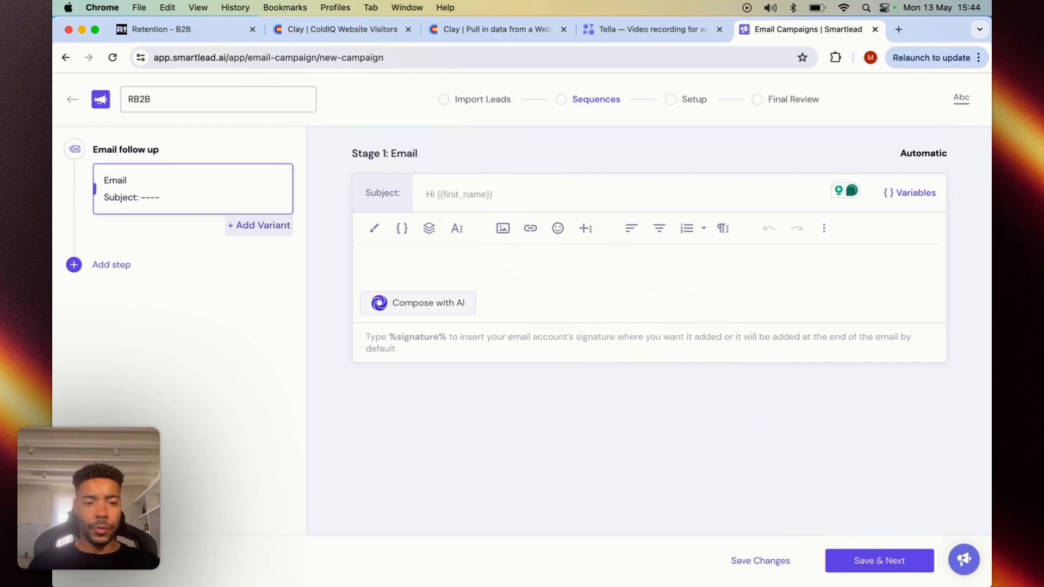
{"action": "type", "text": "outsourcing sales"}
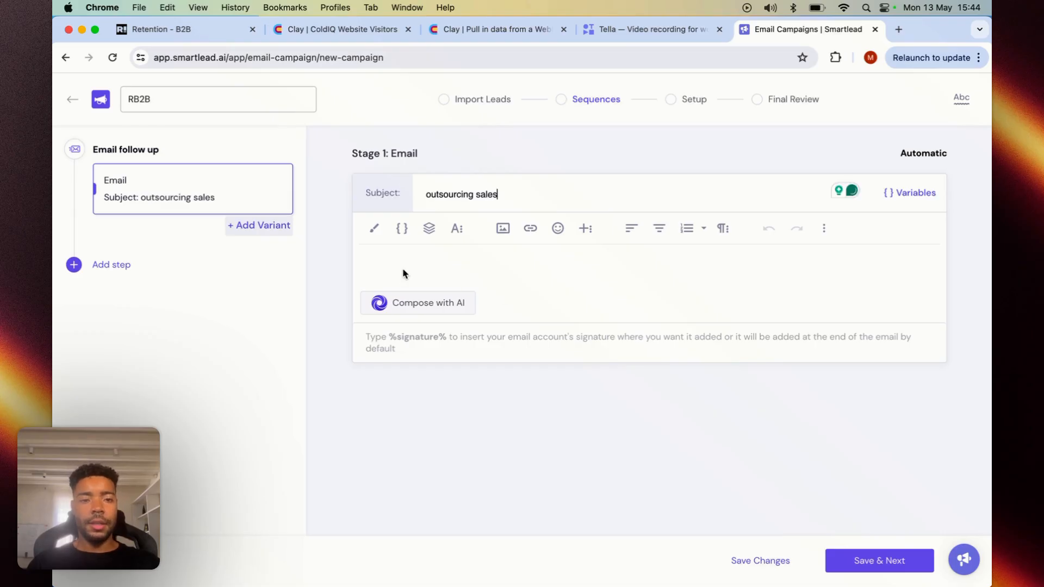
- Begin the first email's body with the greeting "Hi {{first_name}}," using the first name variable
{"action": "left_click", "coordinate": [416, 264]}
{"action": "type", "text": "H"}
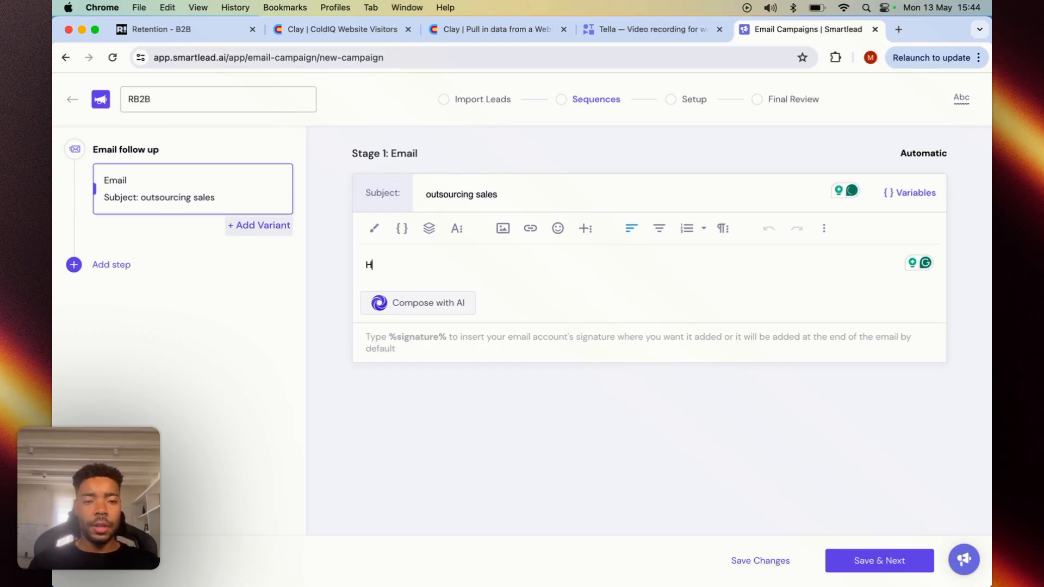
{"action": "type", "text": "i {{"}
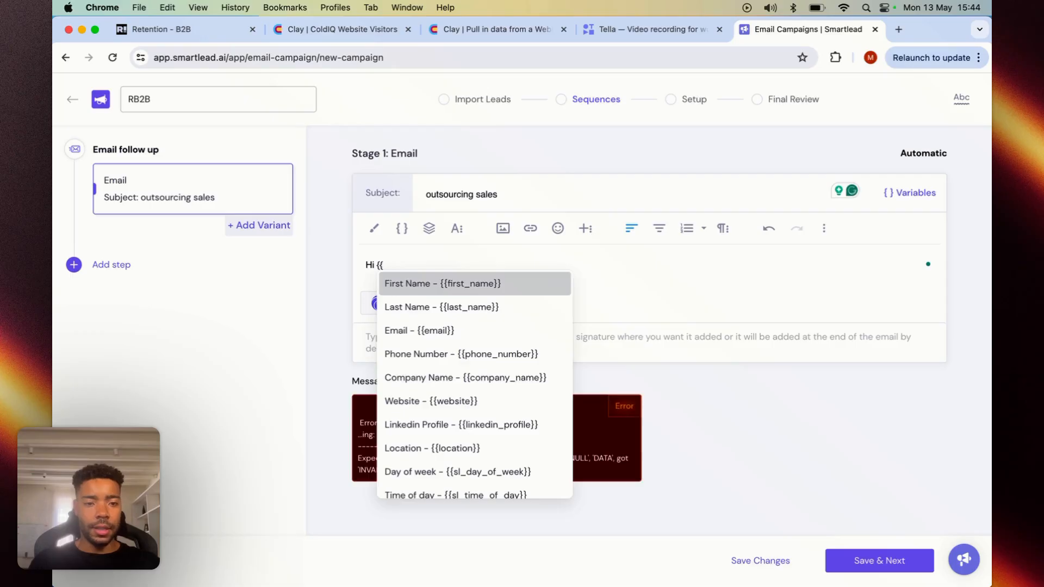
{"action": "left_click", "coordinate": [454, 284]}
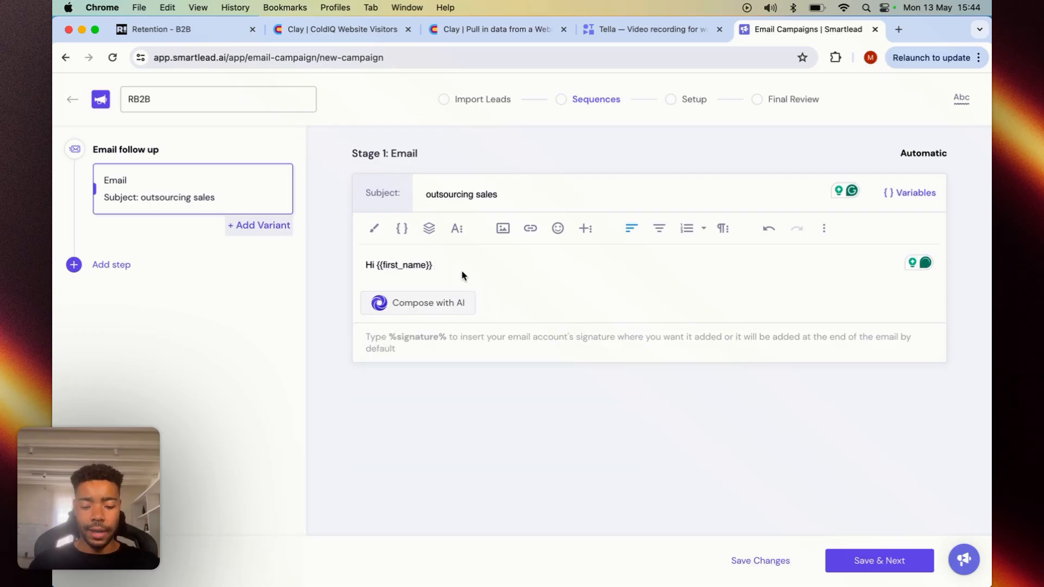
{"action": "type", "text": ","}
{"action": "key", "text": "BackSpace"}
{"action": "key", "text": "BackSpace"}
{"action": "key", "text": "BackSpace"}
{"action": "key", "text": "BackSpace"}
{"action": "key", "text": "BackSpace"}
{"action": "key", "text": "BackSpace"}
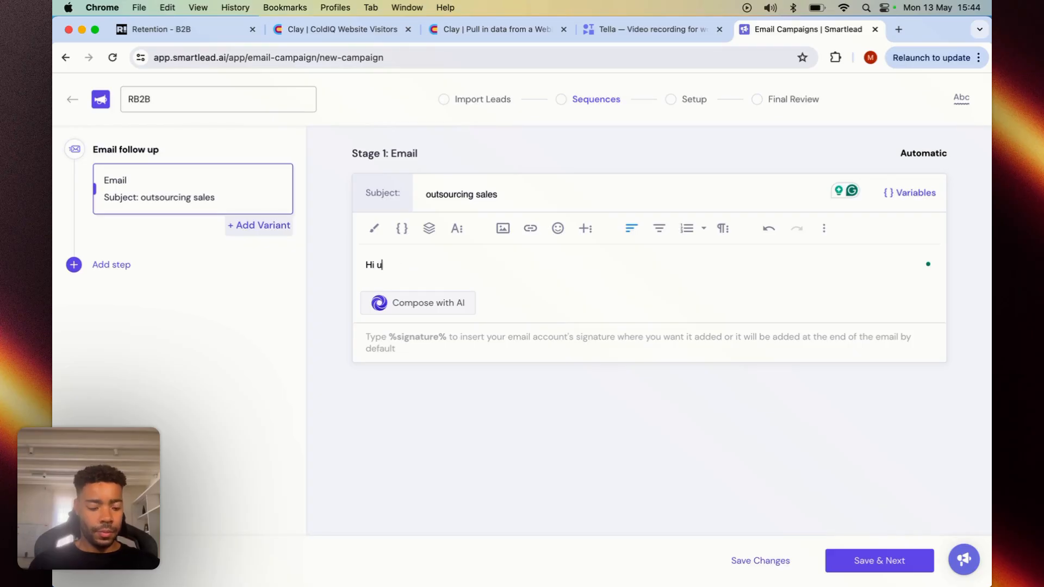
{"action": "type", "text": "{{first°n"}
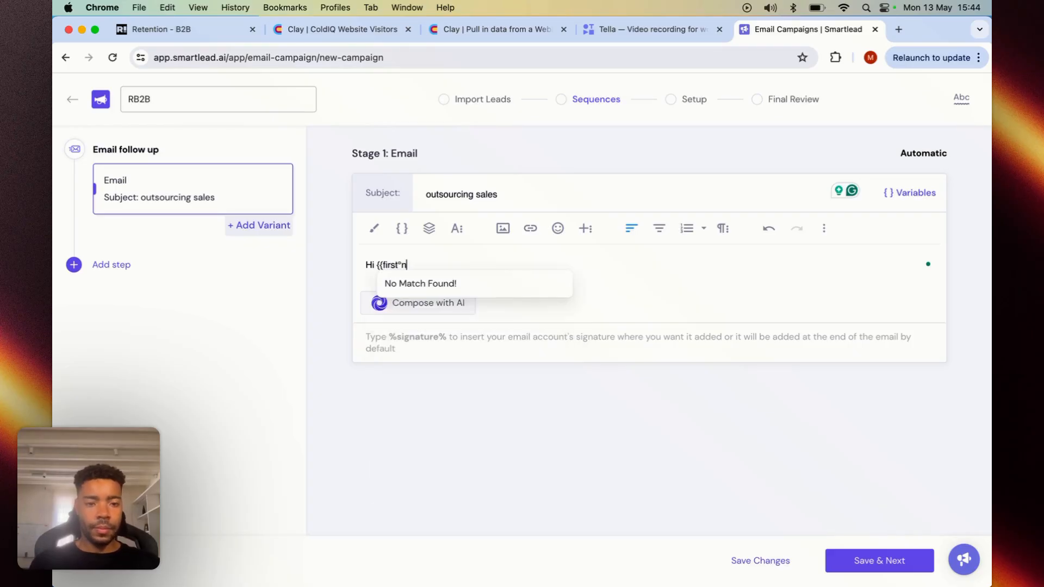
{"action": "key", "text": "BackSpace"}
{"action": "key", "text": "BackSpace"}
{"action": "type", "text": "_name}},"}
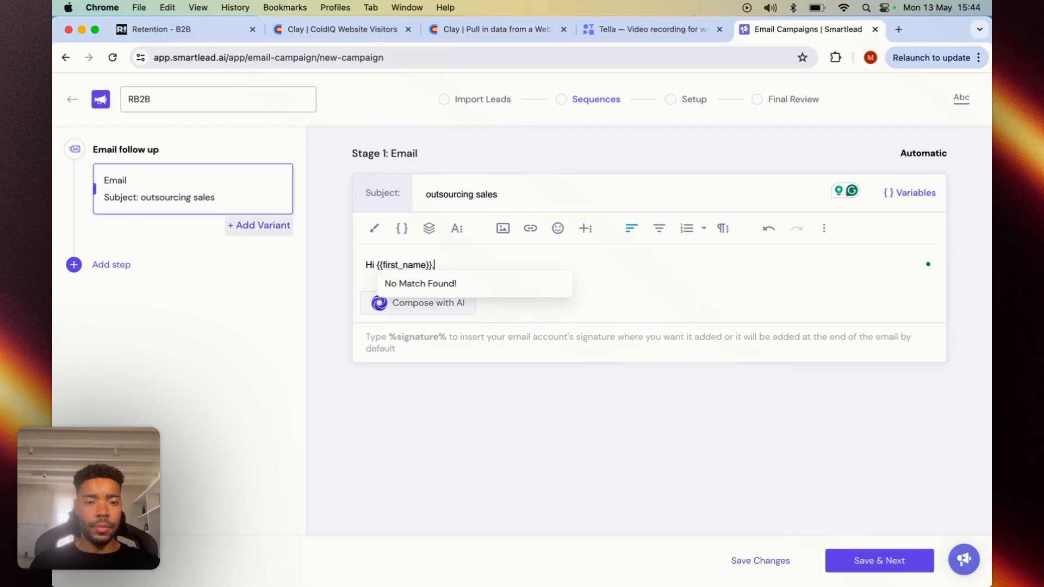
- Add the line "Does {{company_name}} need help with sales?" below the greeting, separated by a blank line
{"action": "key", "text": "Return"}
{"action": "key", "text": "Return"}
{"action": "type", "text": "Does {"}
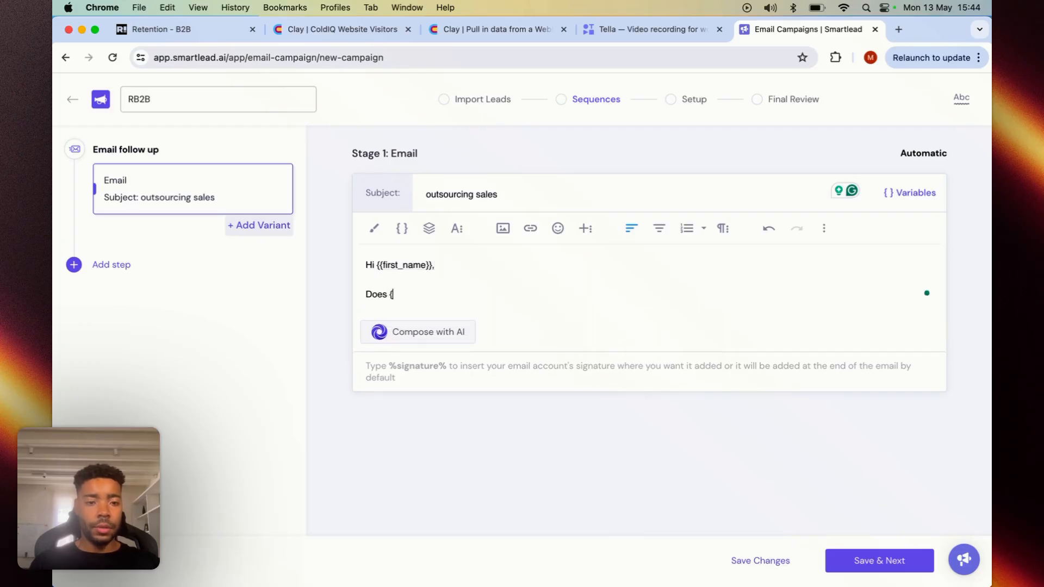
{"action": "type", "text": "{comp"}
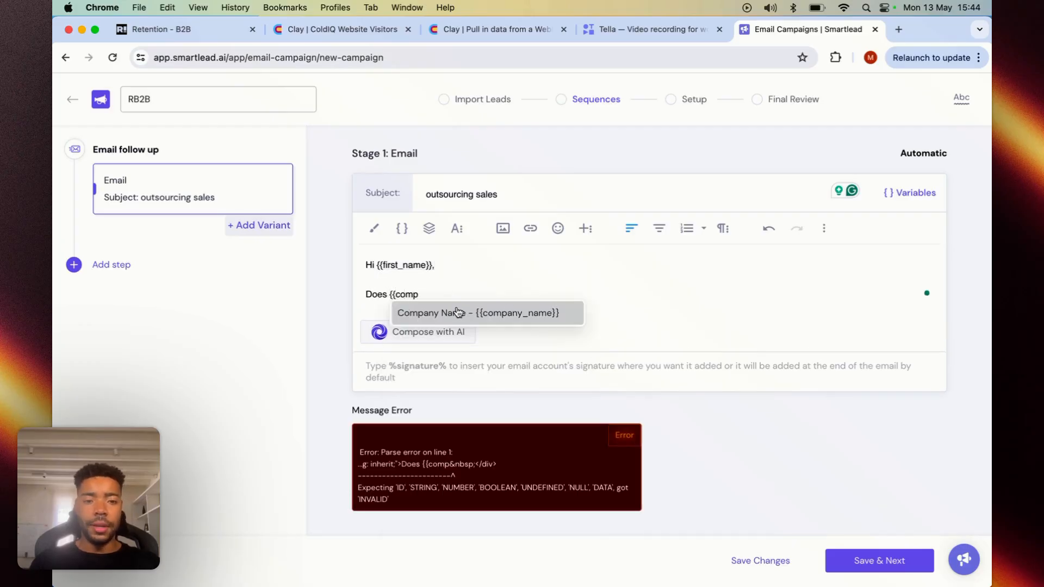
{"action": "left_click", "coordinate": [457, 312]}
{"action": "type", "text": "need help with sales?"}
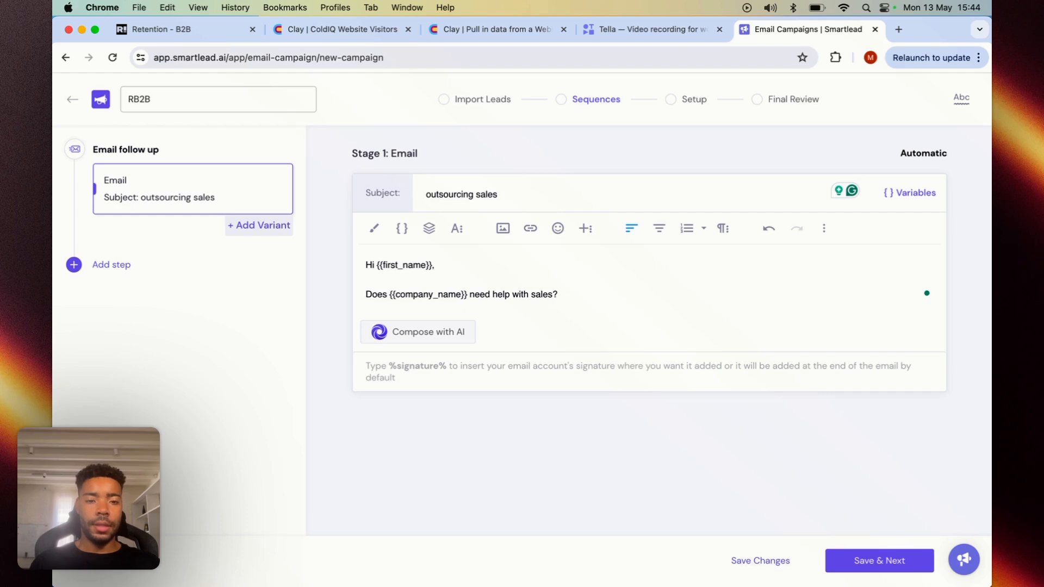
- End the first email with %signature% after a blank line and save the sequence changes
{"action": "key", "text": "Return"}
{"action": "key", "text": "Return"}
{"action": "type", "text": "%signature%"}
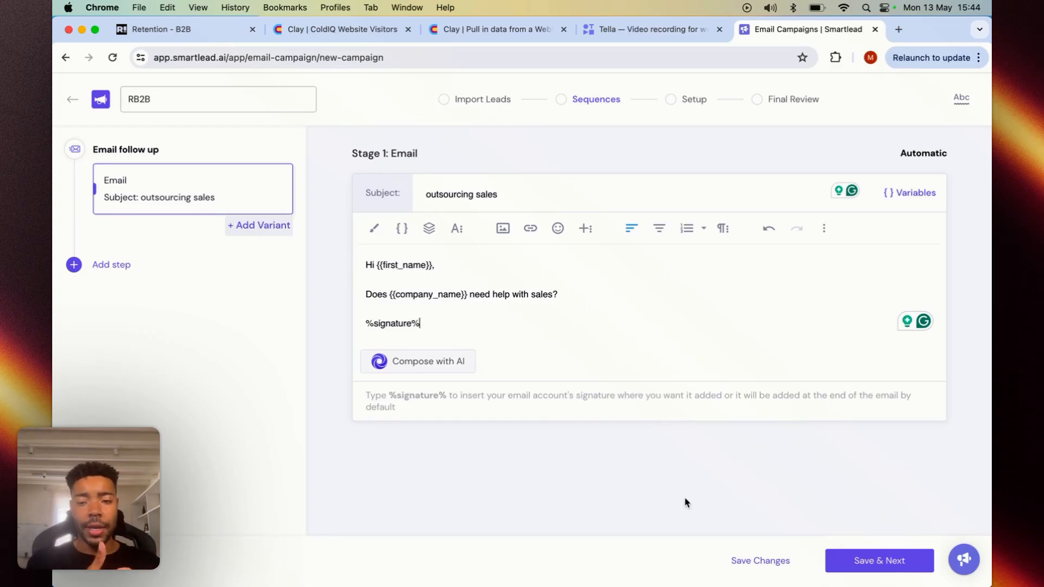
{"action": "left_click", "coordinate": [743, 561]}
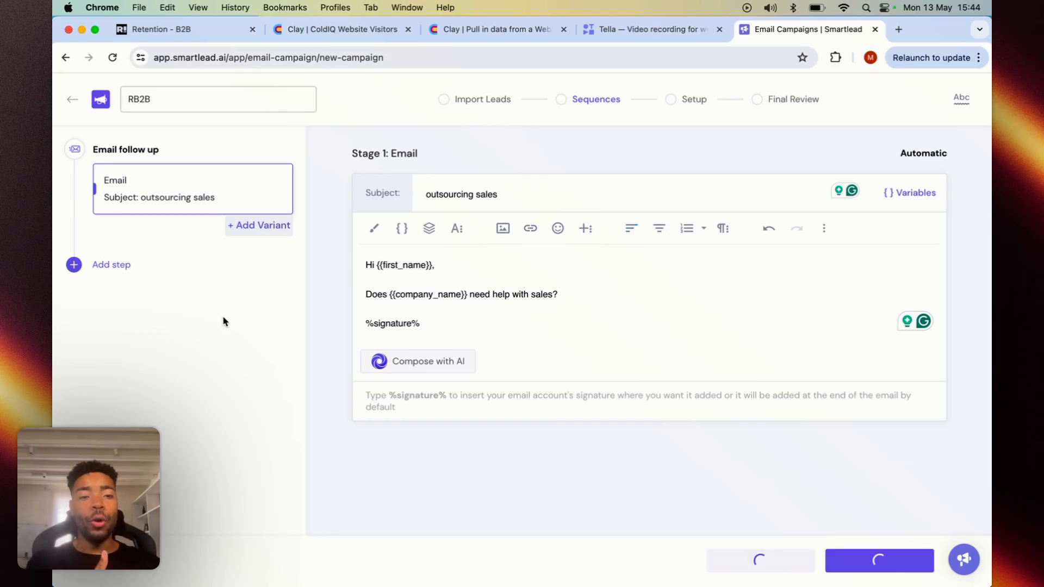
- Add a second email step to the RB2B sequence and set its waiting time to 3 days
{"action": "left_click", "coordinate": [112, 266]}
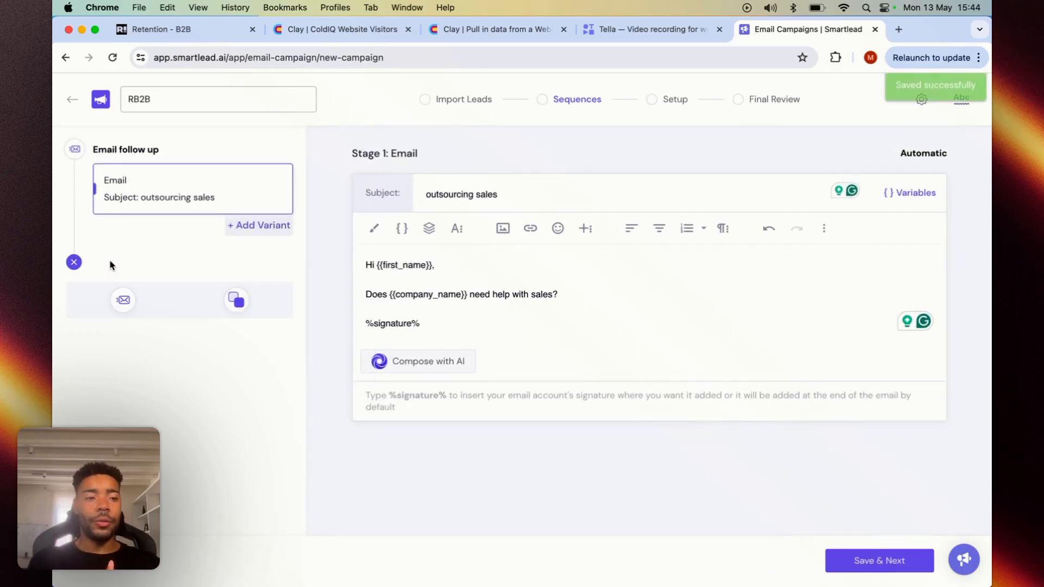
{"action": "left_click", "coordinate": [122, 299]}
{"action": "left_click", "coordinate": [153, 268]}
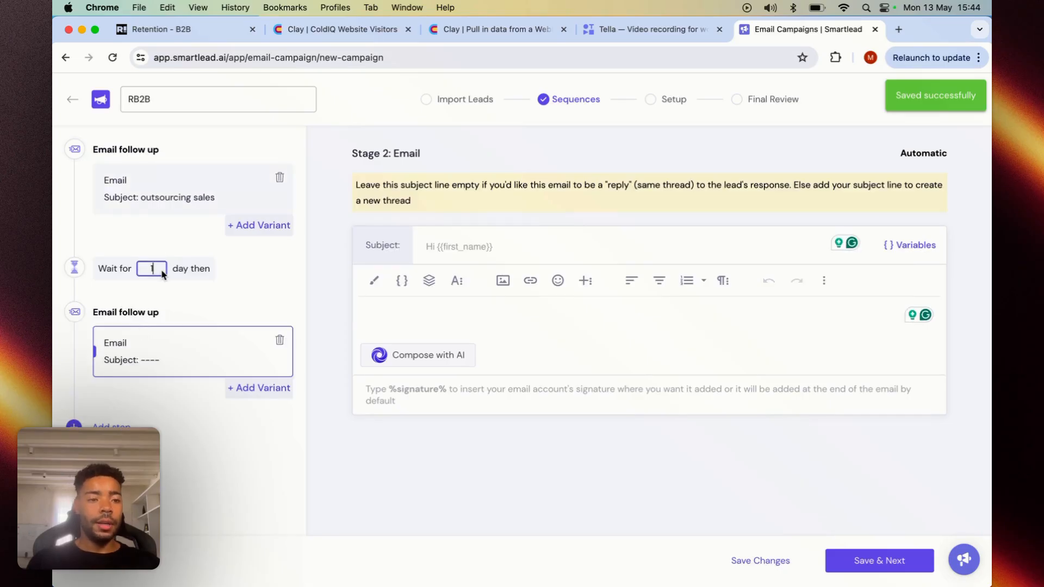
{"action": "key", "text": "BackSpace"}
{"action": "type", "text": "3"}
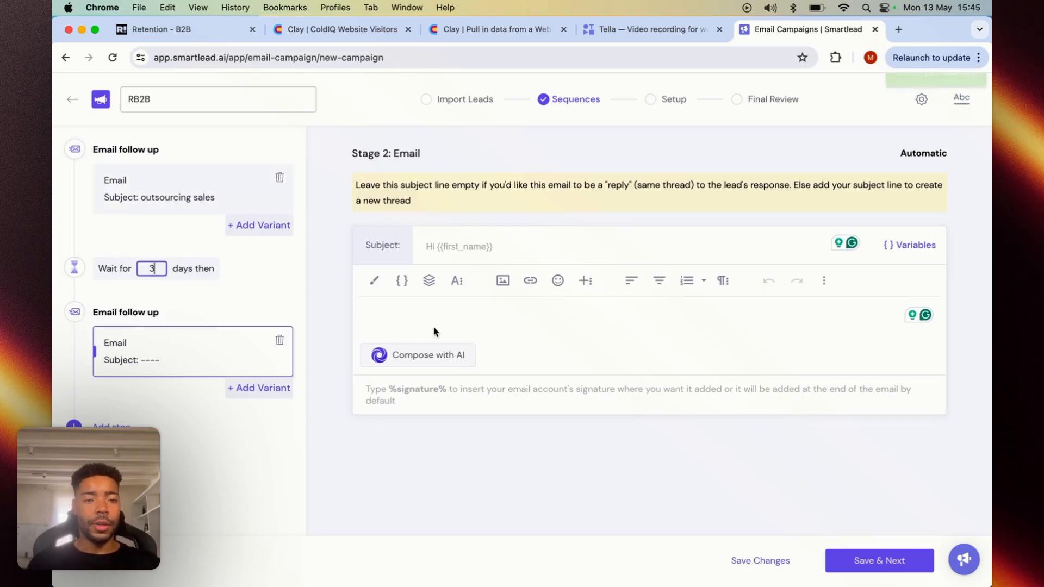
- Write the follow-up email's body as "Hi {{first_name}}," and, after a blank line, "Any thoughts on my note?", and save the changes
{"action": "left_click", "coordinate": [431, 322]}
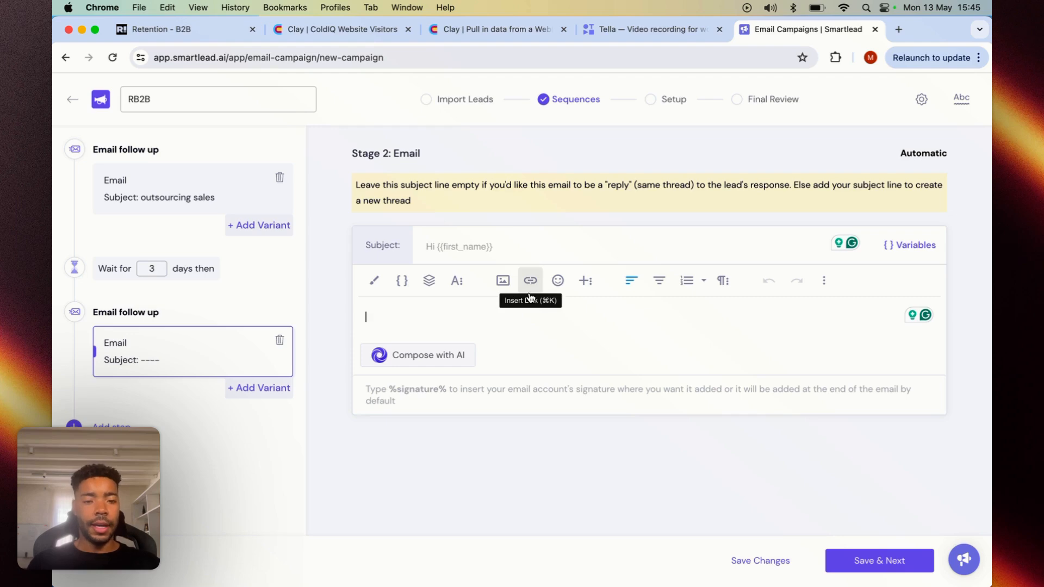
{"action": "type", "text": "Hi {{first"}
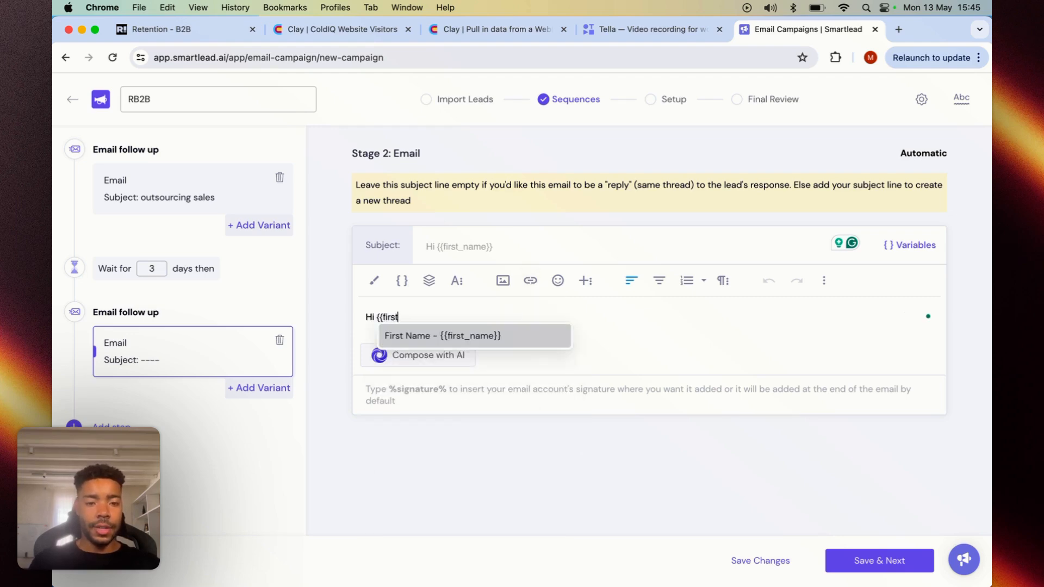
{"action": "left_click", "coordinate": [513, 340]}
{"action": "type", "text": ","}
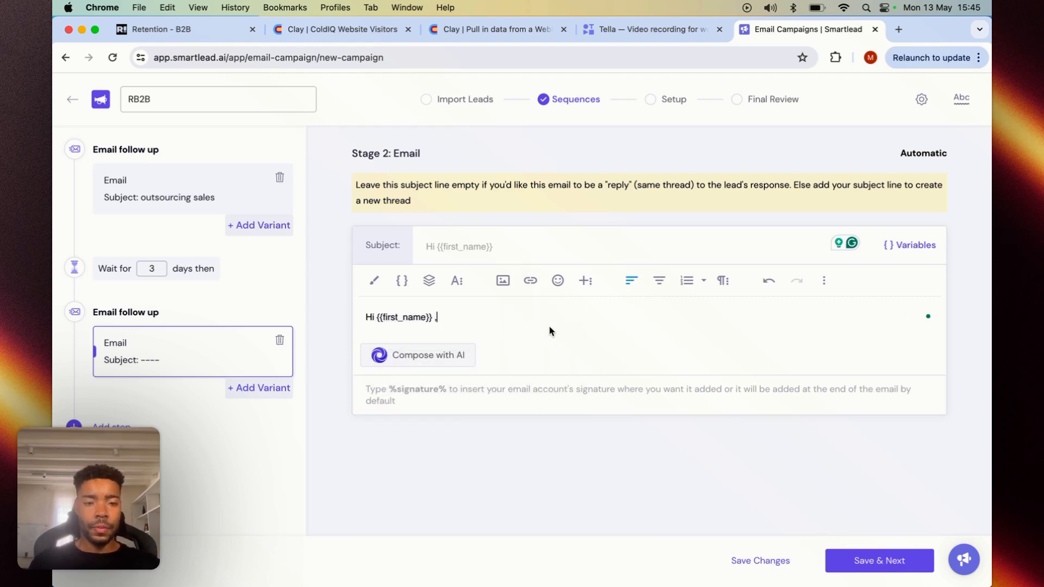
{"action": "key", "text": "Return"}
{"action": "key", "text": "Return"}
{"action": "type", "text": "Any thoughts on my note?"}
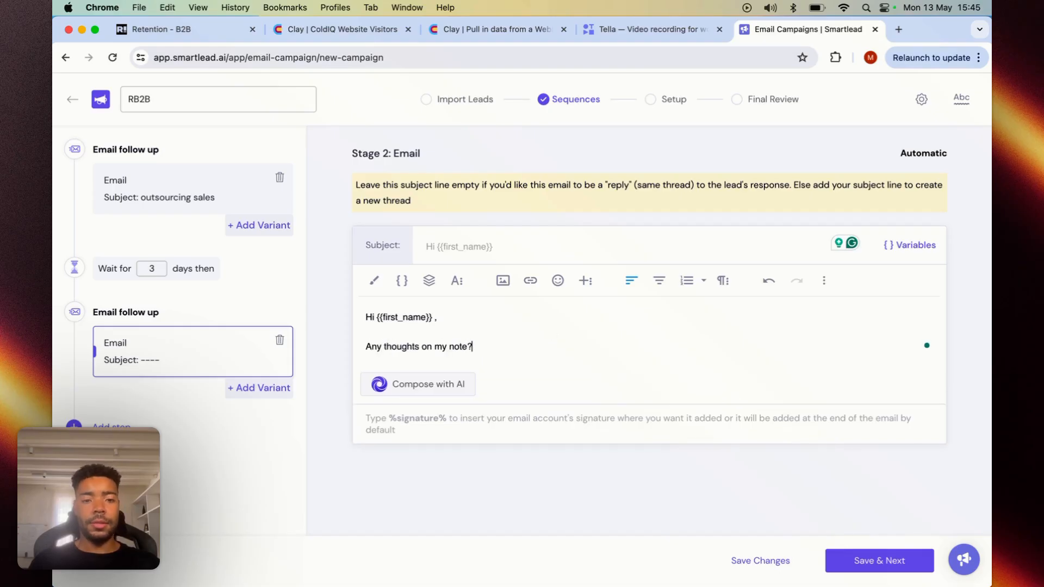
{"action": "left_click", "coordinate": [435, 317]}
{"action": "key", "text": "BackSpace"}
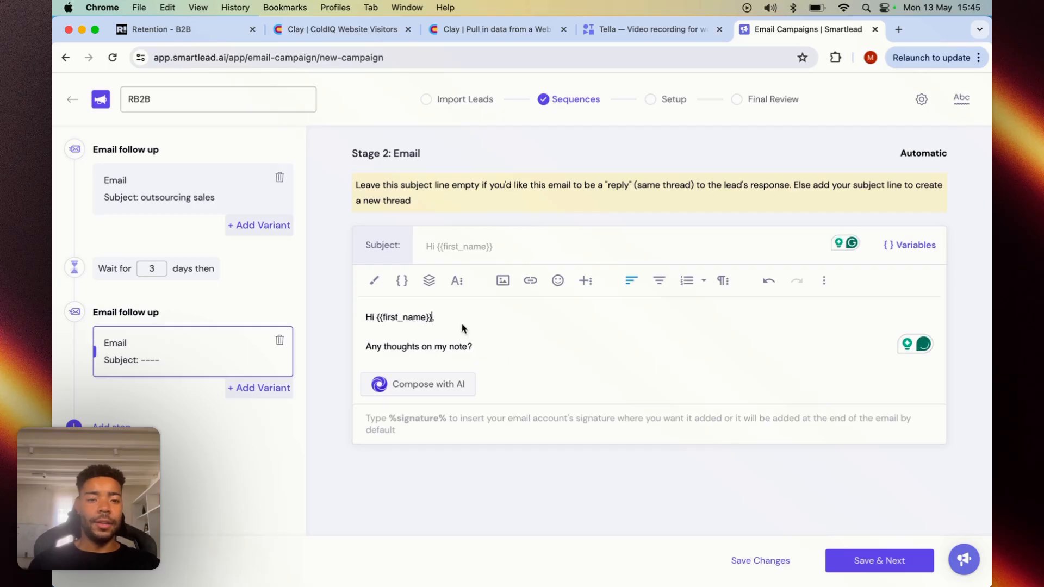
{"action": "left_click", "coordinate": [750, 564]}
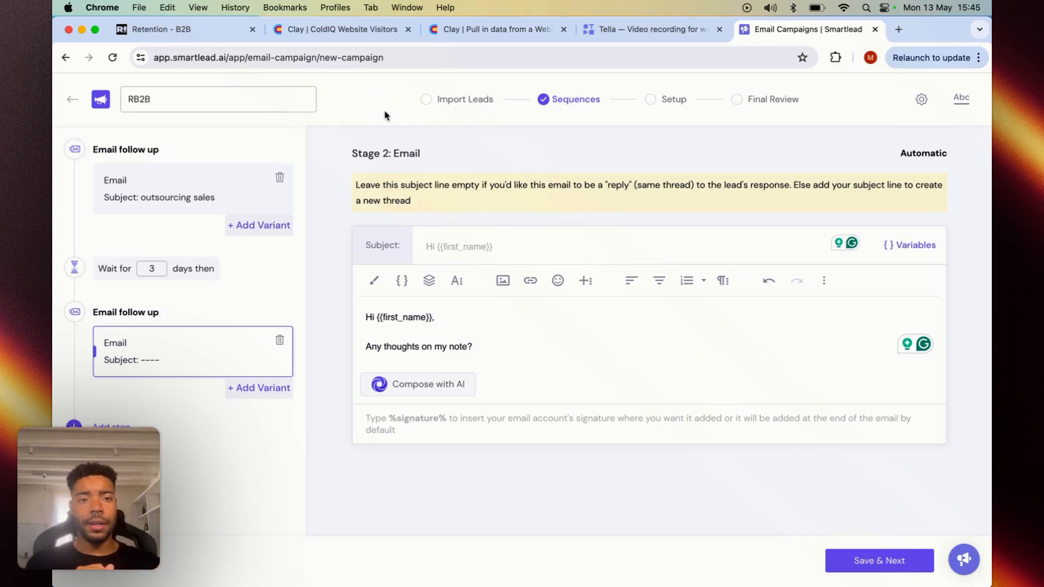
- Switch to Clay's ColdIQ Website Visitors table and refresh the fields of the Add Lead to Campaign enrichment
{"action": "left_click", "coordinate": [360, 31]}
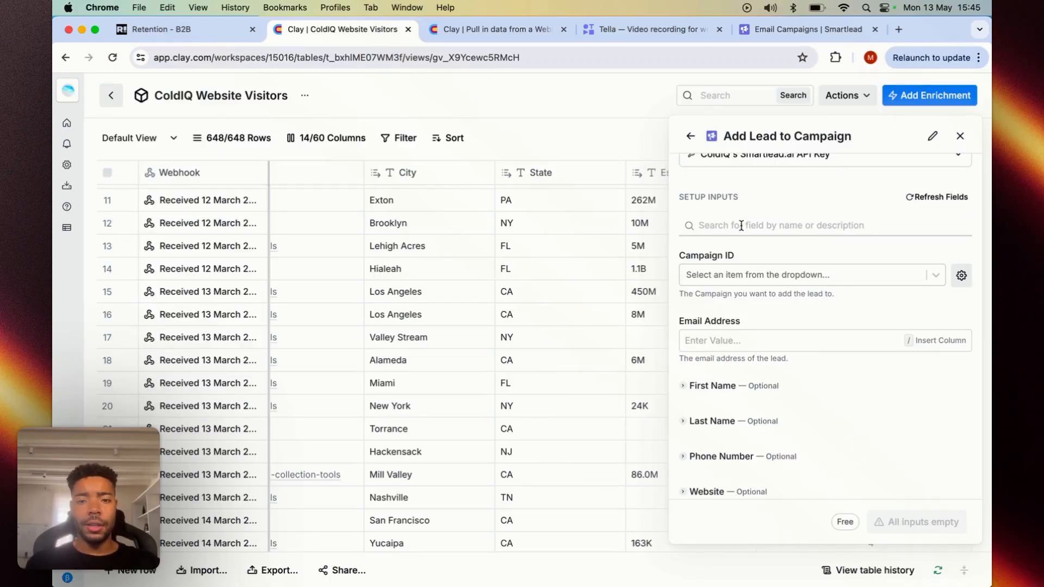
{"action": "scroll", "coordinate": [741, 225], "scroll_direction": "up", "scroll_amount": 3}
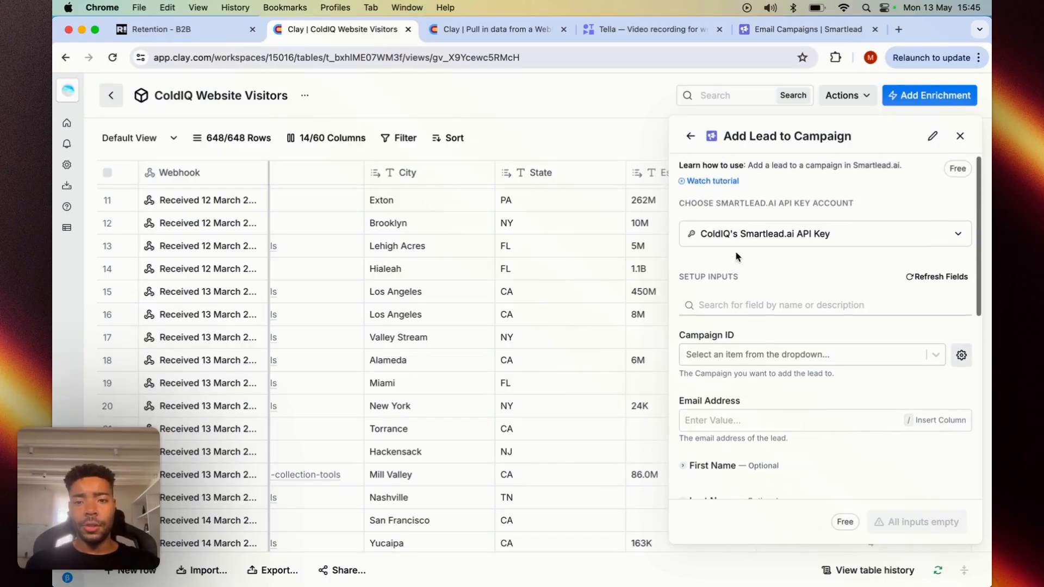
{"action": "left_click", "coordinate": [928, 282]}
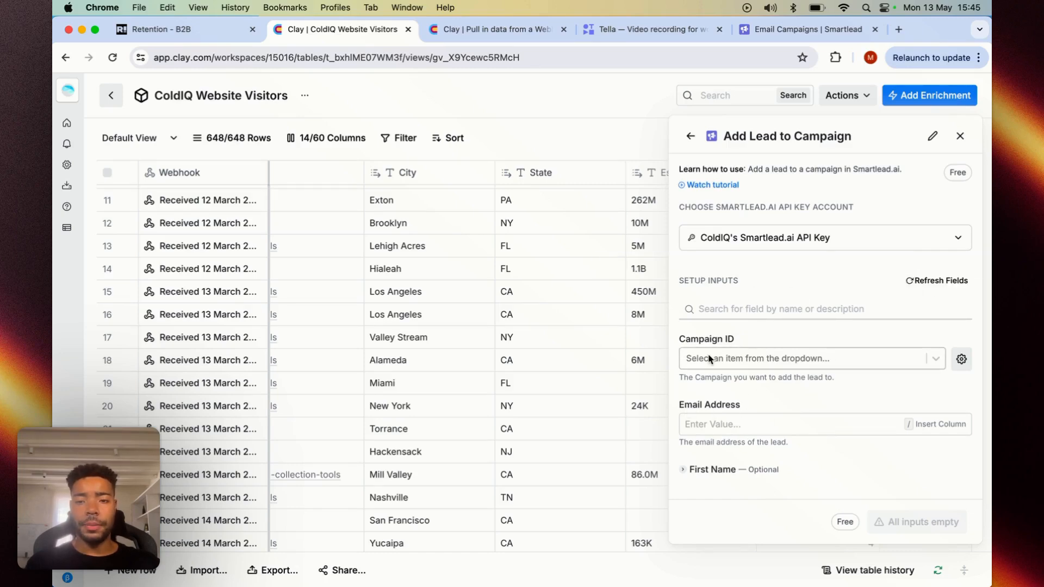
{"action": "left_click", "coordinate": [725, 359]}
{"action": "scroll", "coordinate": [713, 313], "scroll_direction": "down", "scroll_amount": 1}
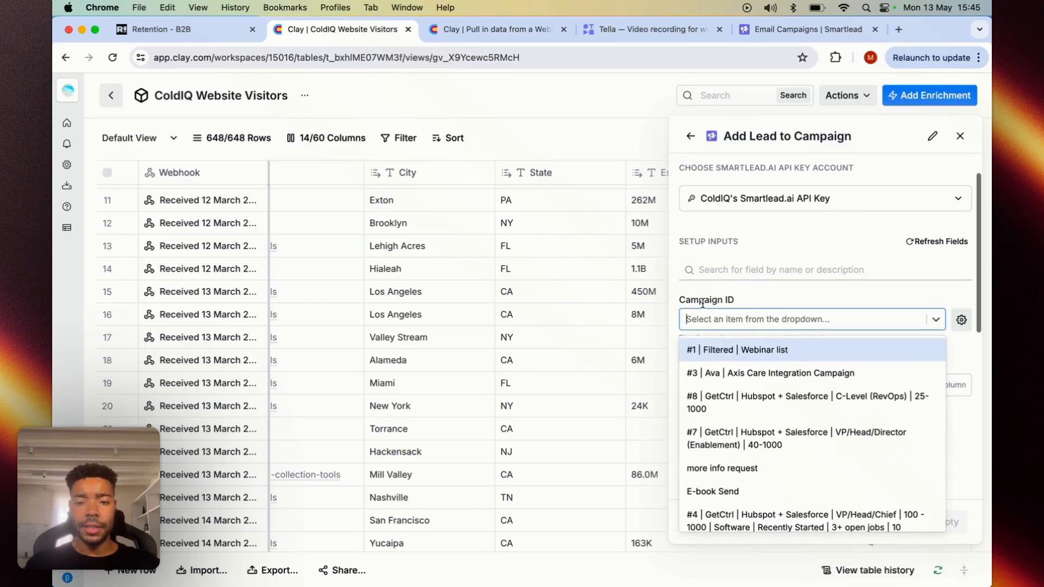
{"action": "type", "text": "rb"}
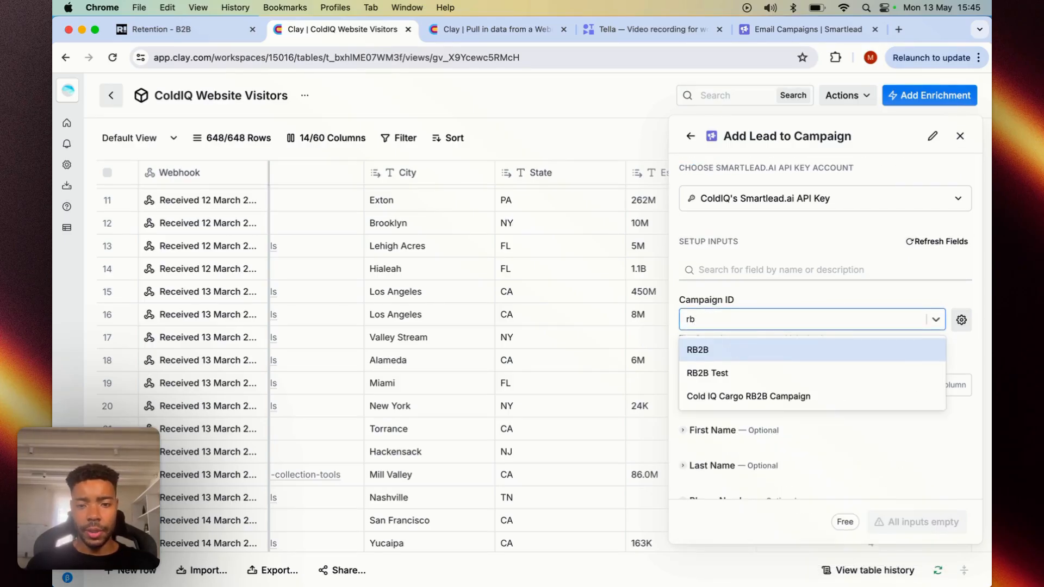
{"action": "left_click", "coordinate": [457, 30]}
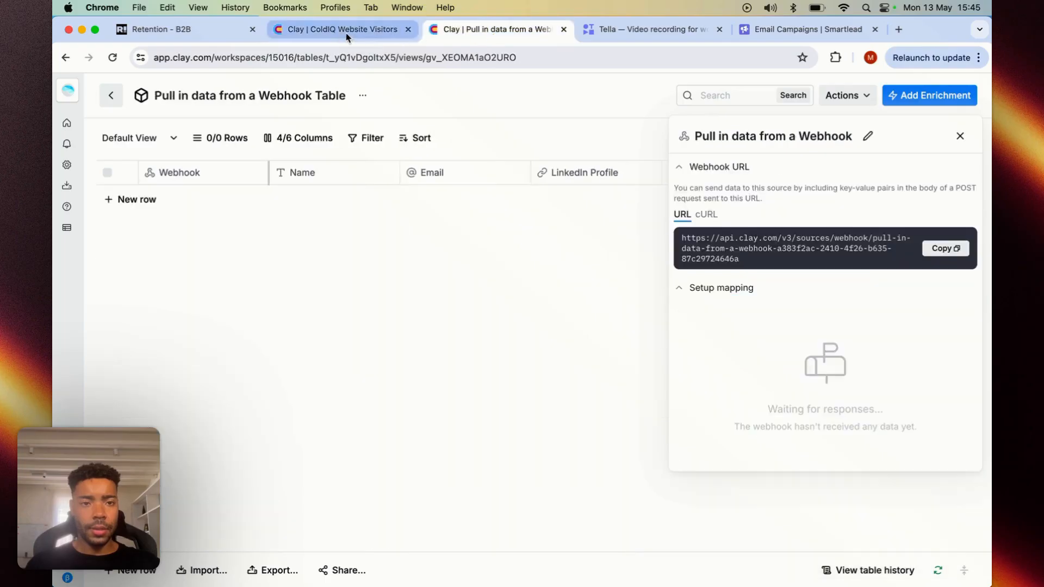
{"action": "left_click", "coordinate": [346, 31]}
{"action": "left_click", "coordinate": [810, 30]}
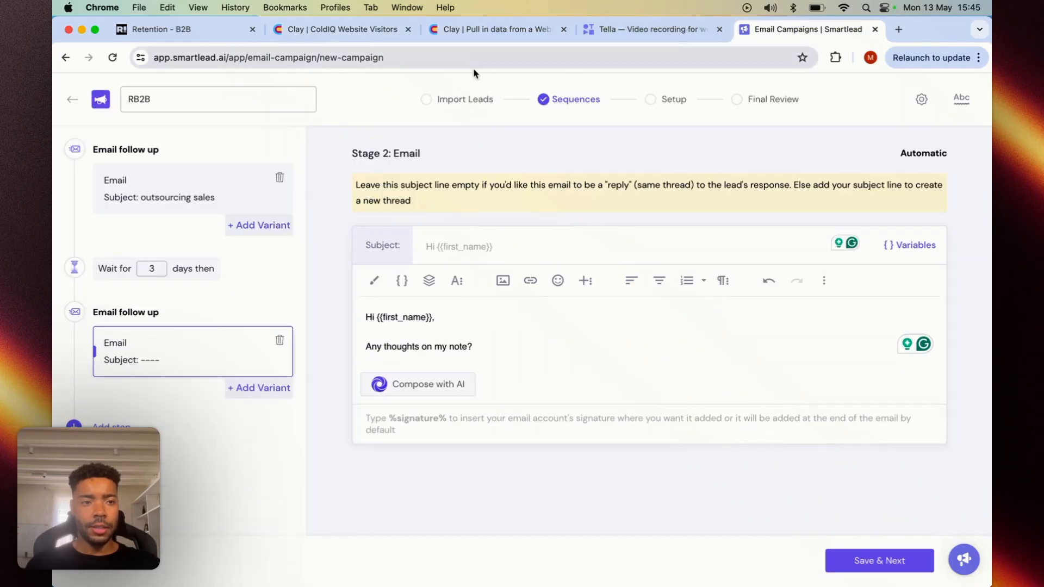
{"action": "left_click", "coordinate": [342, 31]}
- Search the Campaign ID options for "rb" and select the RB2B campaign
{"action": "left_click", "coordinate": [710, 323]}
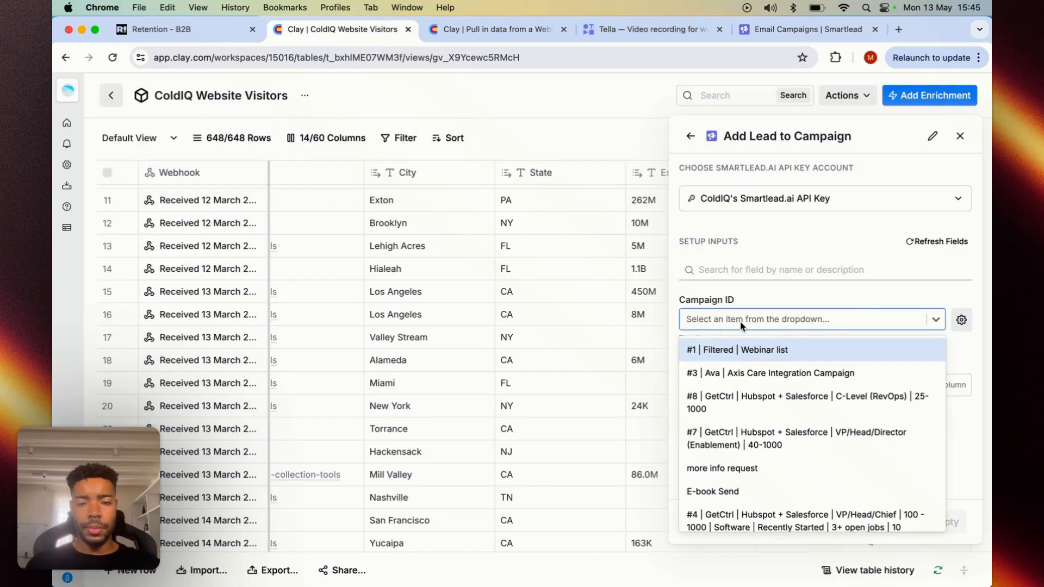
{"action": "type", "text": "rb"}
{"action": "left_click", "coordinate": [731, 350]}
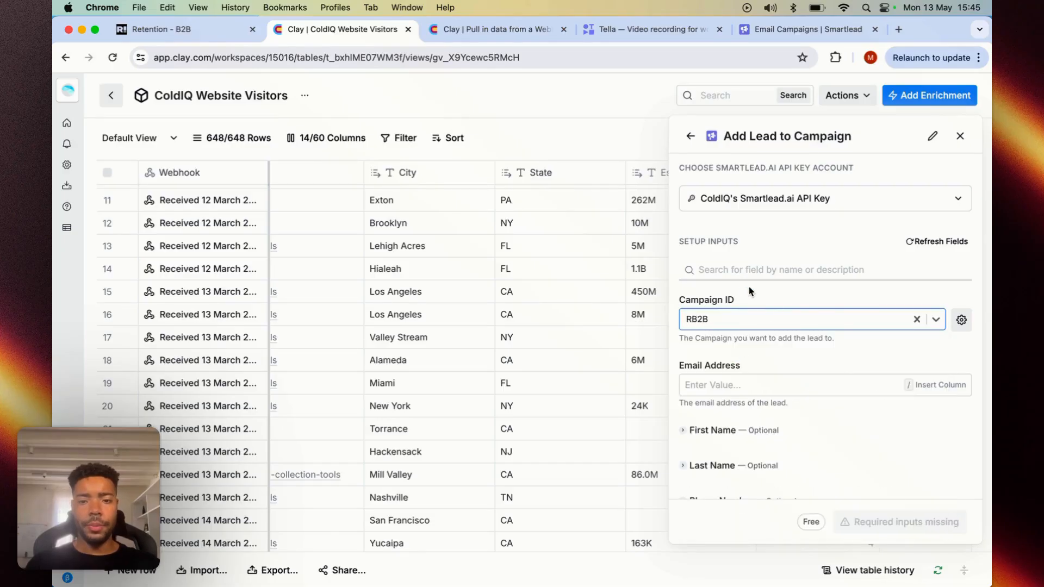
- Map the lead's Email Address to the Business Email column and its First Name to the First Name column
{"action": "scroll", "coordinate": [742, 288], "scroll_direction": "down", "scroll_amount": 3}
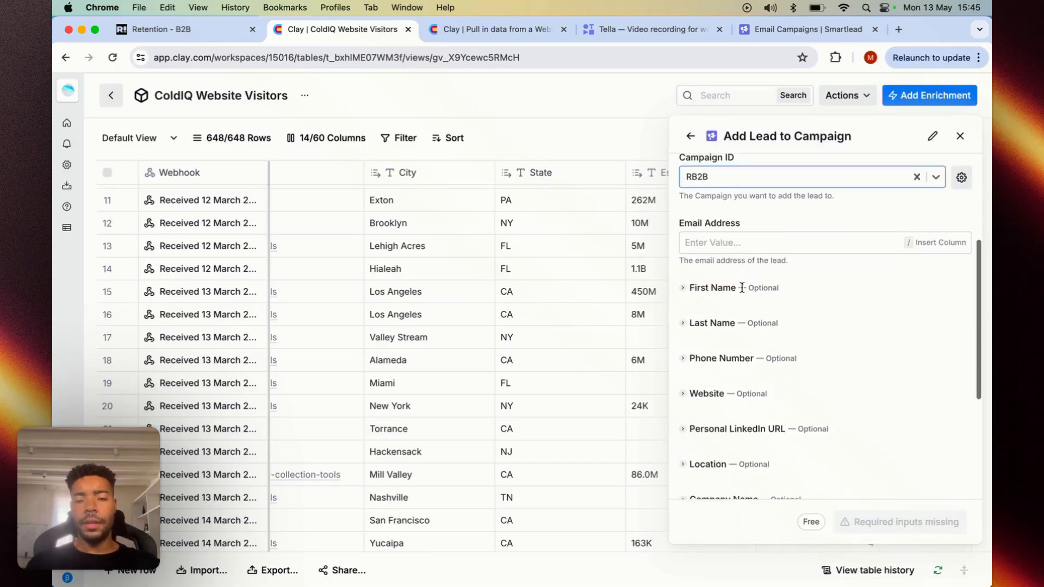
{"action": "left_click", "coordinate": [734, 243]}
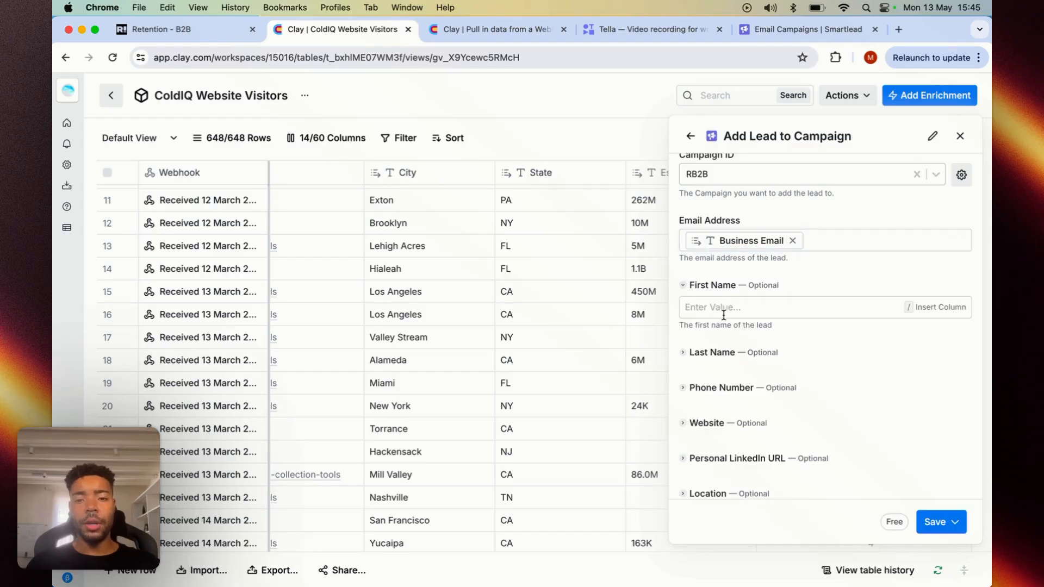
{"action": "left_click", "coordinate": [723, 312]}
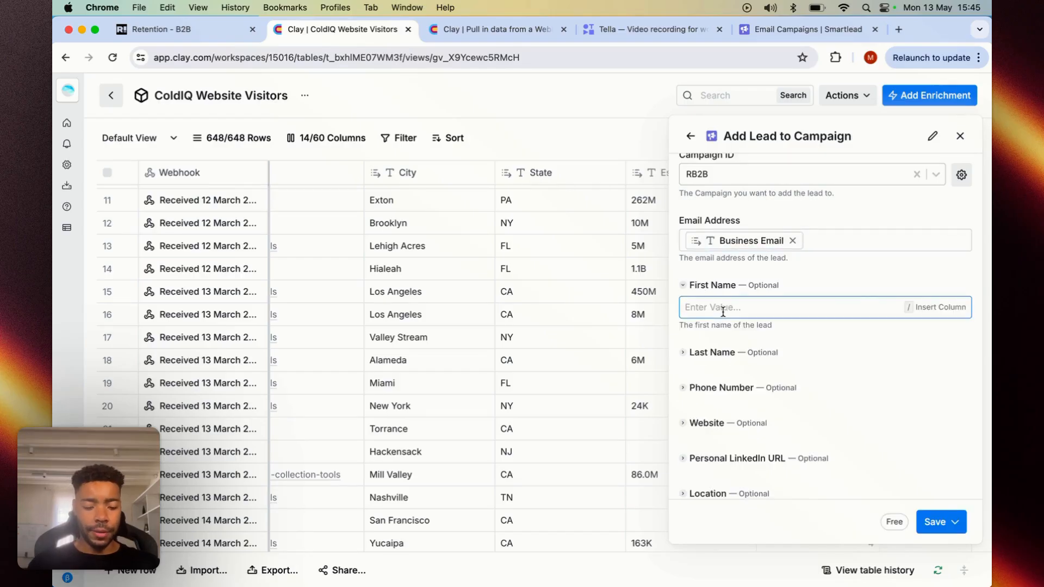
{"action": "type", "text": "/f"}
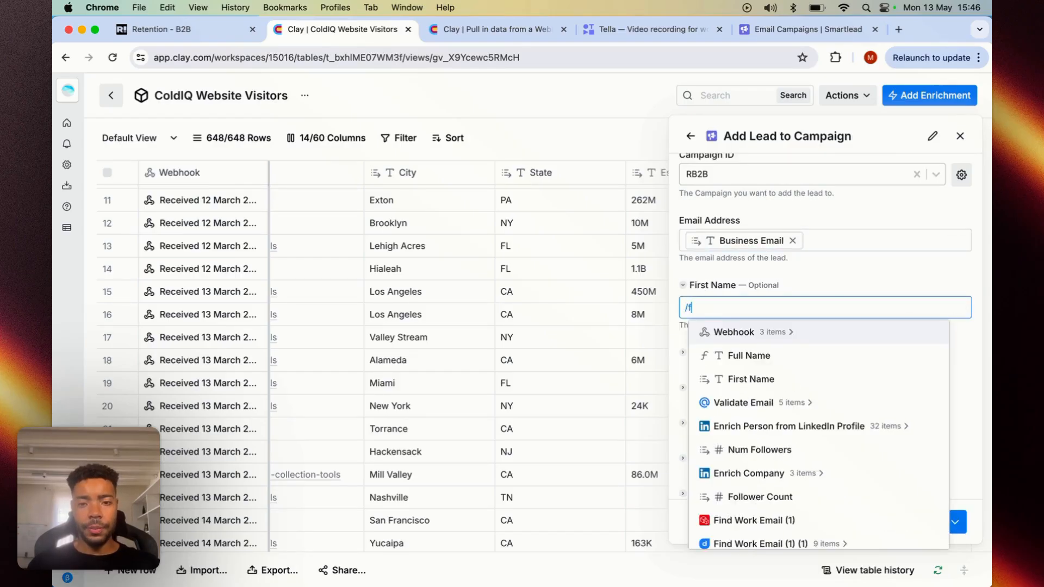
{"action": "left_click", "coordinate": [752, 379]}
- Expand the optional Company Name field and map it to the Company Name column
{"action": "scroll", "coordinate": [753, 385], "scroll_direction": "down", "scroll_amount": 5}
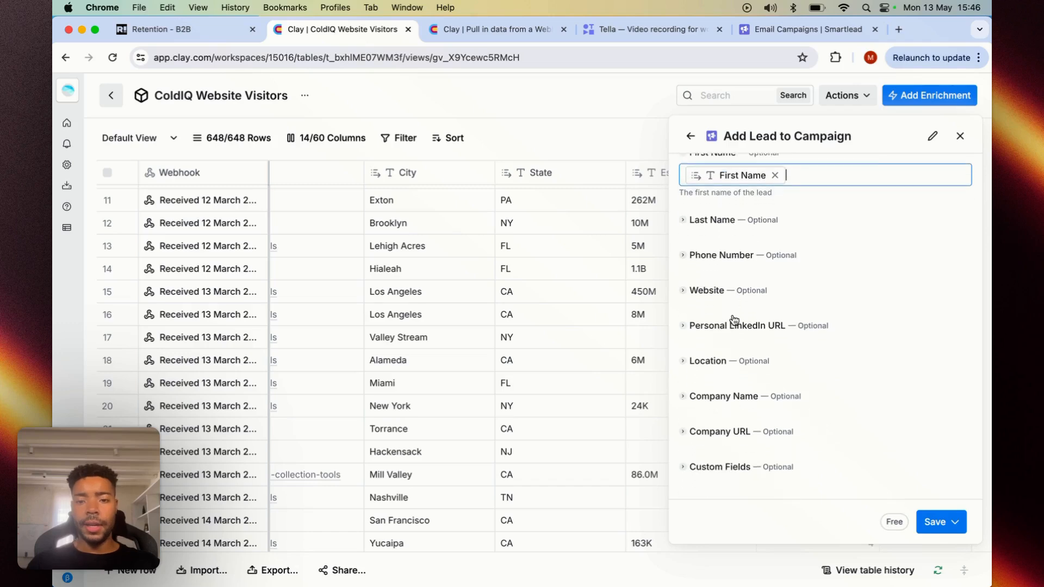
{"action": "left_click", "coordinate": [723, 390]}
{"action": "scroll", "coordinate": [726, 326], "scroll_direction": "down", "scroll_amount": 5}
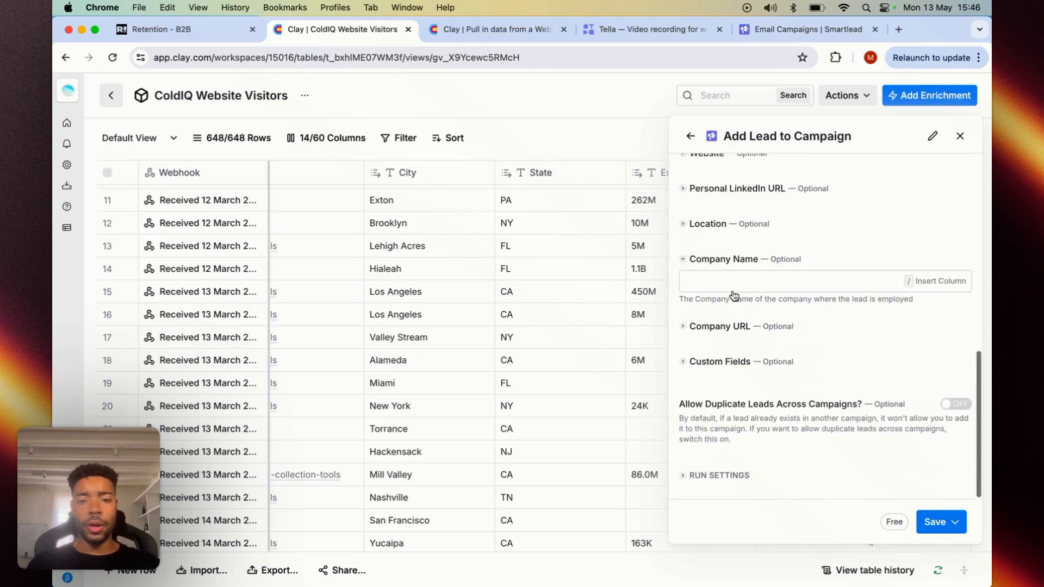
{"action": "left_click", "coordinate": [721, 281]}
{"action": "type", "text": "/c"}
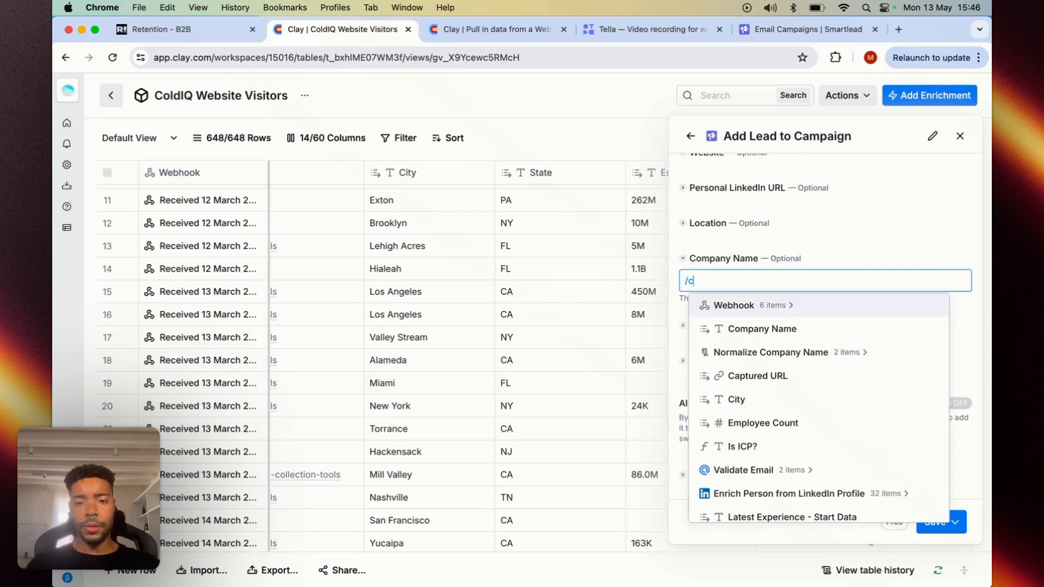
{"action": "left_click", "coordinate": [763, 333]}
- Allow duplicate leads across campaigns, and save the enrichment running it on 10 rows
{"action": "scroll", "coordinate": [734, 323], "scroll_direction": "up", "scroll_amount": 3}
{"action": "scroll", "coordinate": [729, 322], "scroll_direction": "up", "scroll_amount": 5}
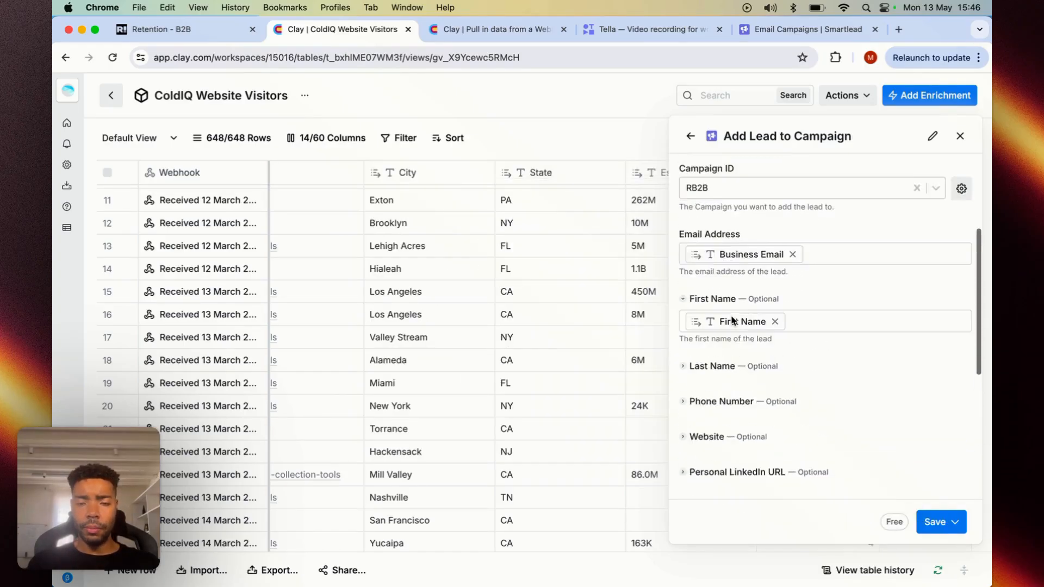
{"action": "scroll", "coordinate": [729, 324], "scroll_direction": "down", "scroll_amount": 10}
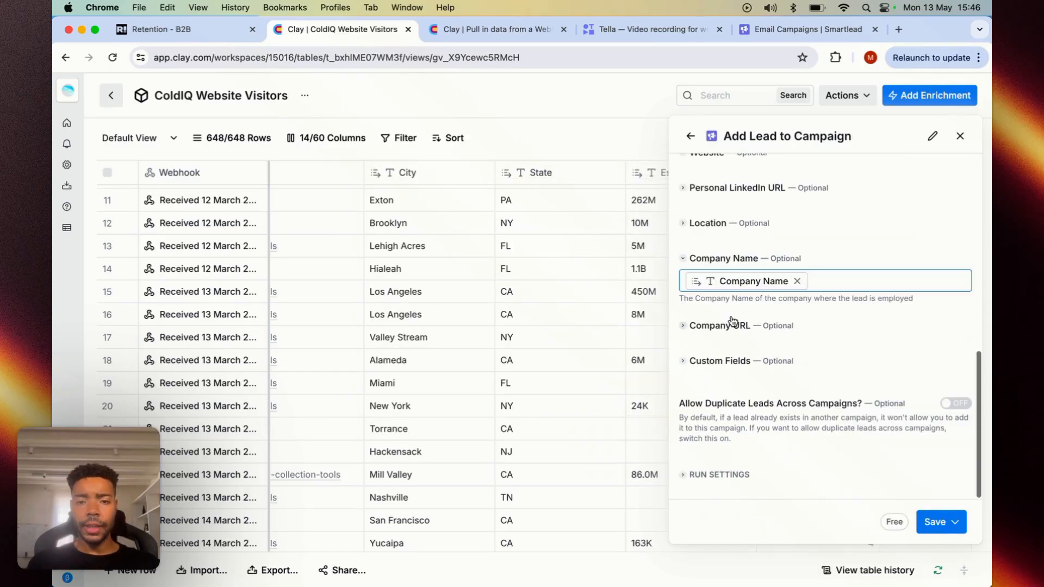
{"action": "left_click", "coordinate": [957, 404]}
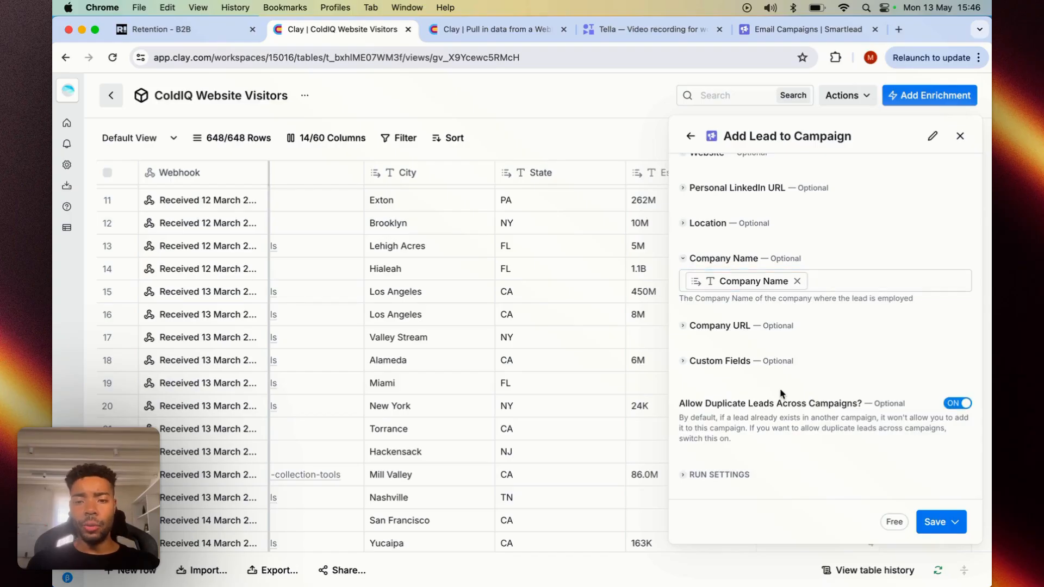
{"action": "left_click", "coordinate": [938, 523]}
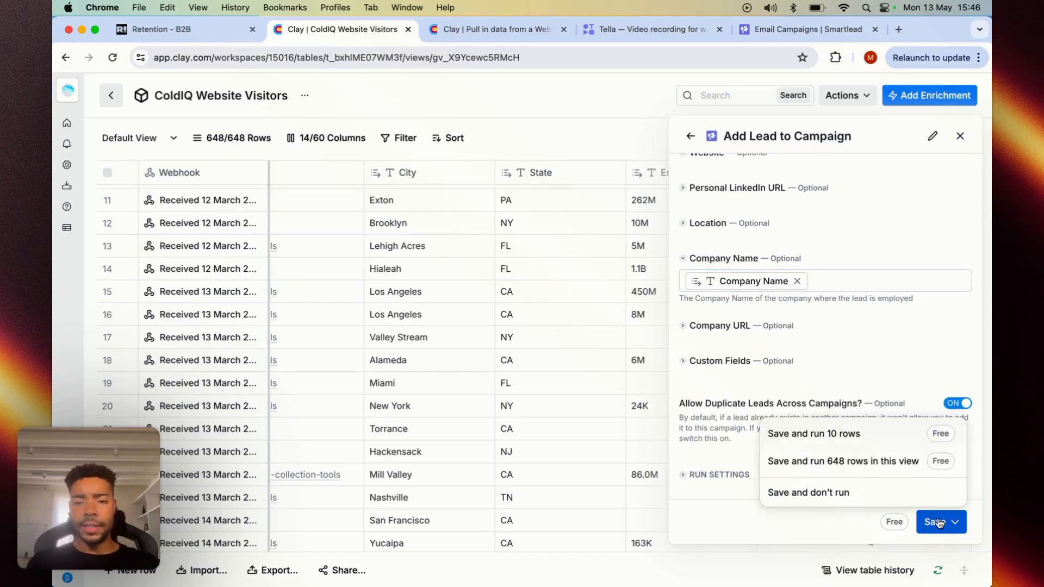
{"action": "left_click", "coordinate": [806, 435]}
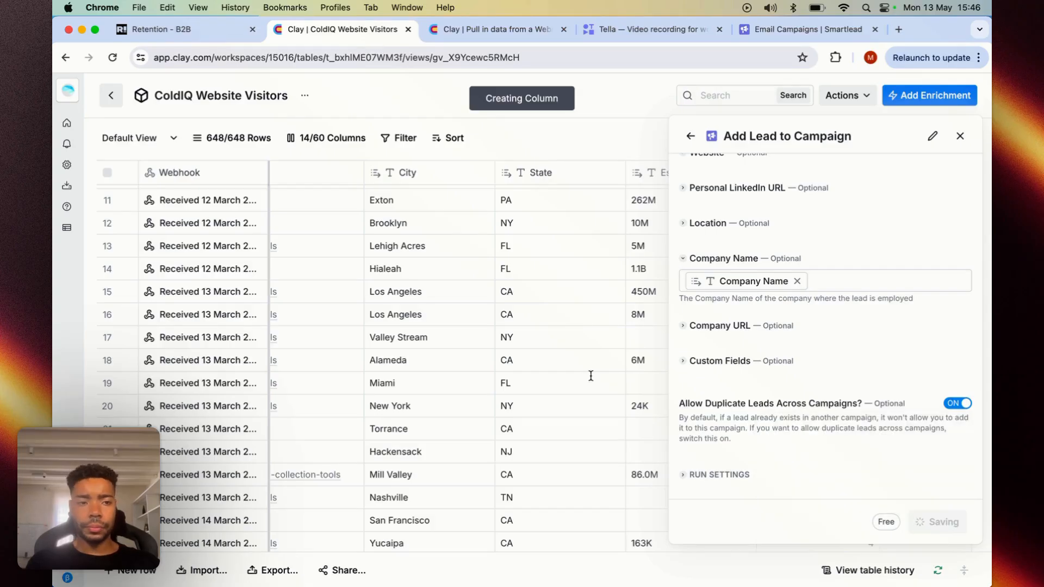
- Inspect the first row's cell details in the Add Lead to Campaign column, and close them
{"action": "scroll", "coordinate": [647, 329], "scroll_direction": "up", "scroll_amount": 5}
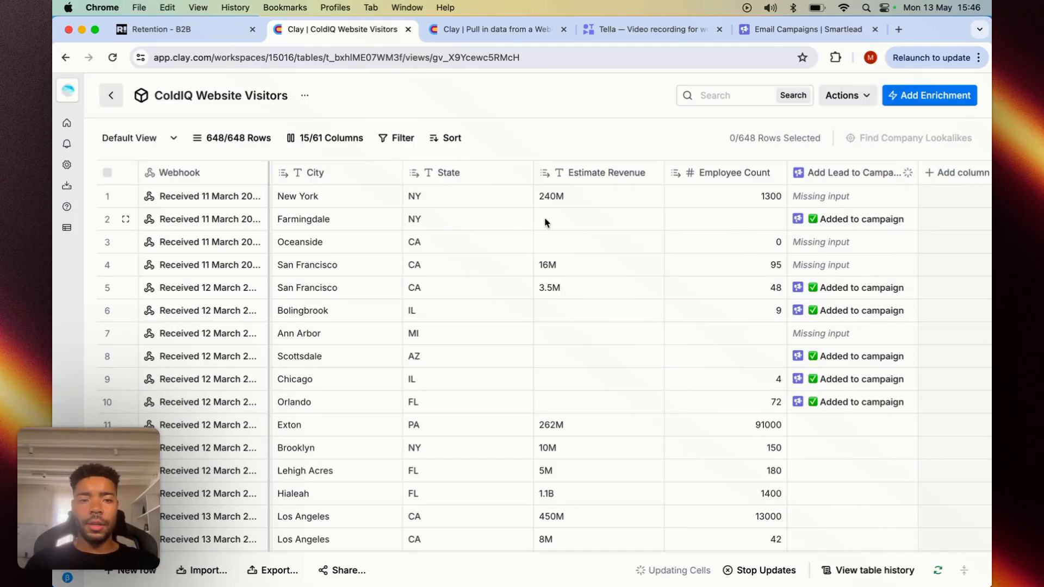
{"action": "left_click", "coordinate": [823, 197]}
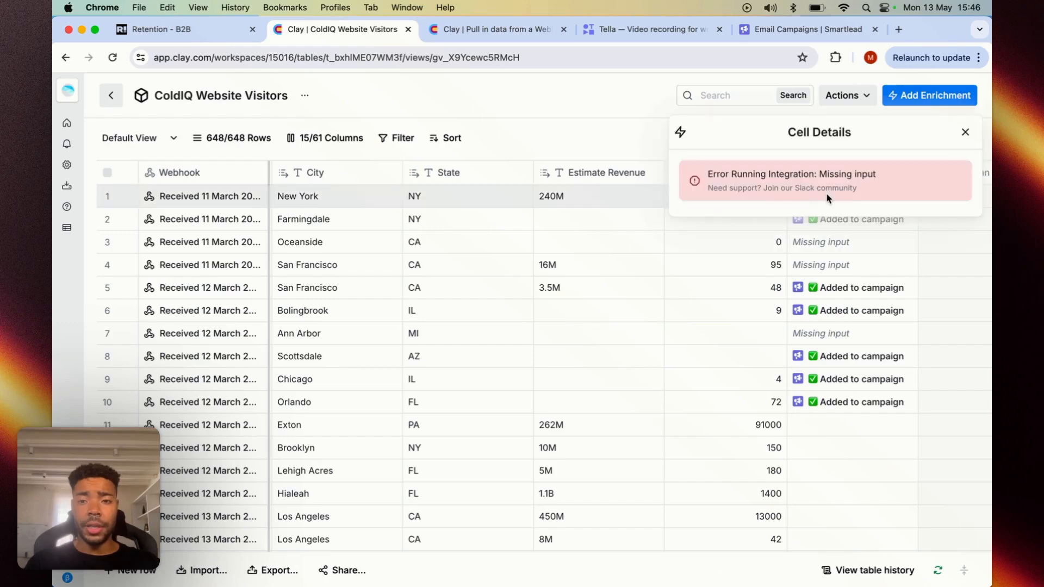
{"action": "left_click", "coordinate": [966, 133]}
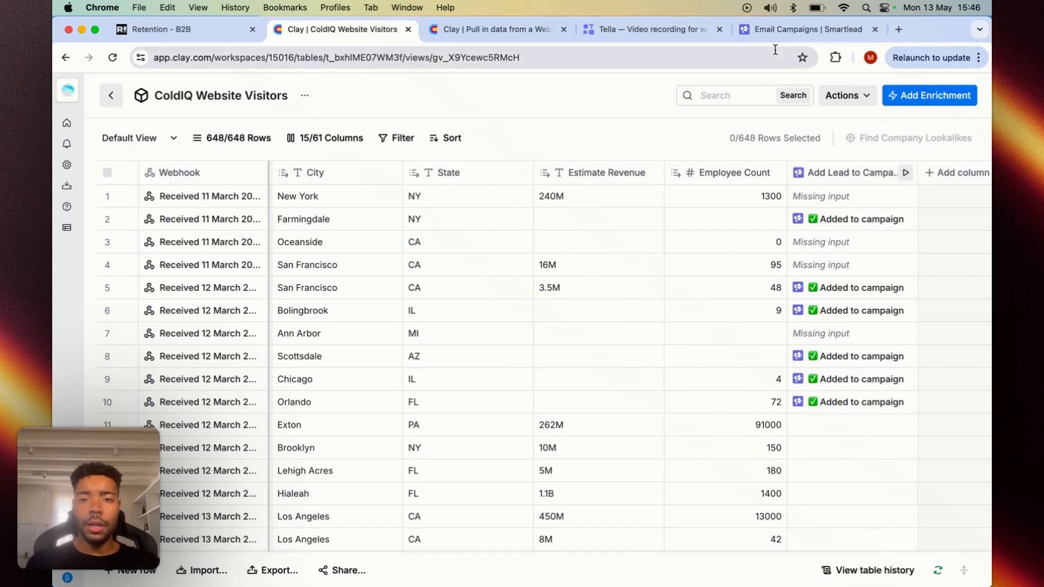
- Switch to the RB2B campaign in Smartlead and open its Setup stage
{"action": "left_click", "coordinate": [779, 30]}
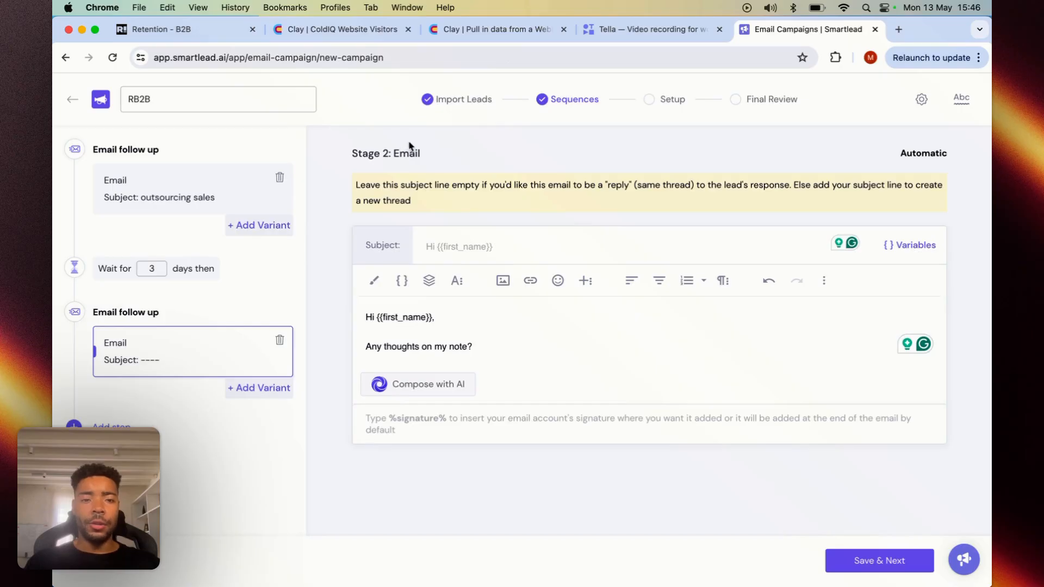
{"action": "left_click", "coordinate": [764, 103]}
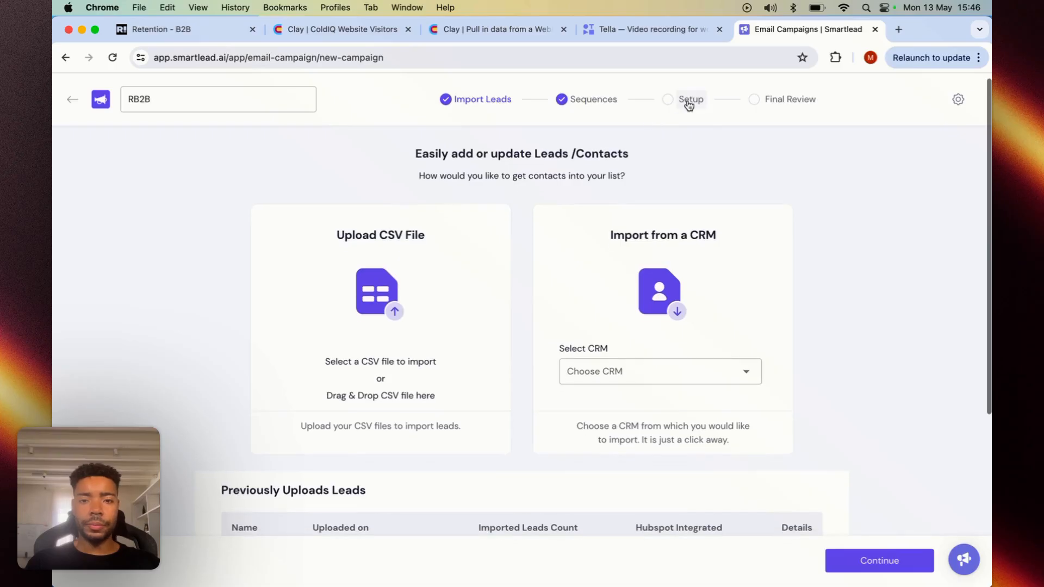
{"action": "left_click", "coordinate": [689, 103]}
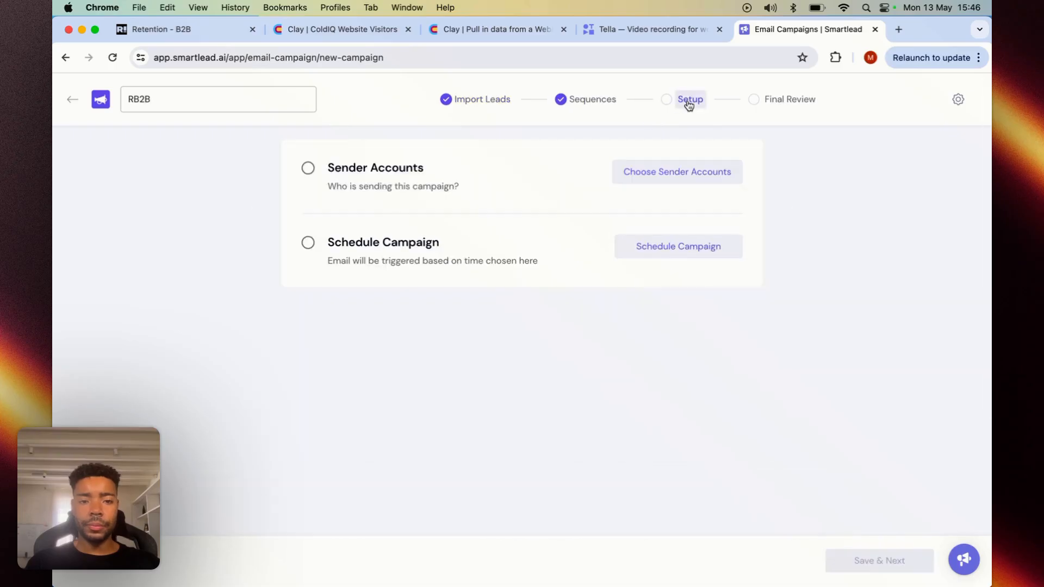
- Search the sender accounts for "coldiq", select all matching mailboxes, and save them as the campaign's senders
{"action": "left_click", "coordinate": [655, 173]}
{"action": "left_click", "coordinate": [748, 179]}
{"action": "type", "text": "coldiq"}
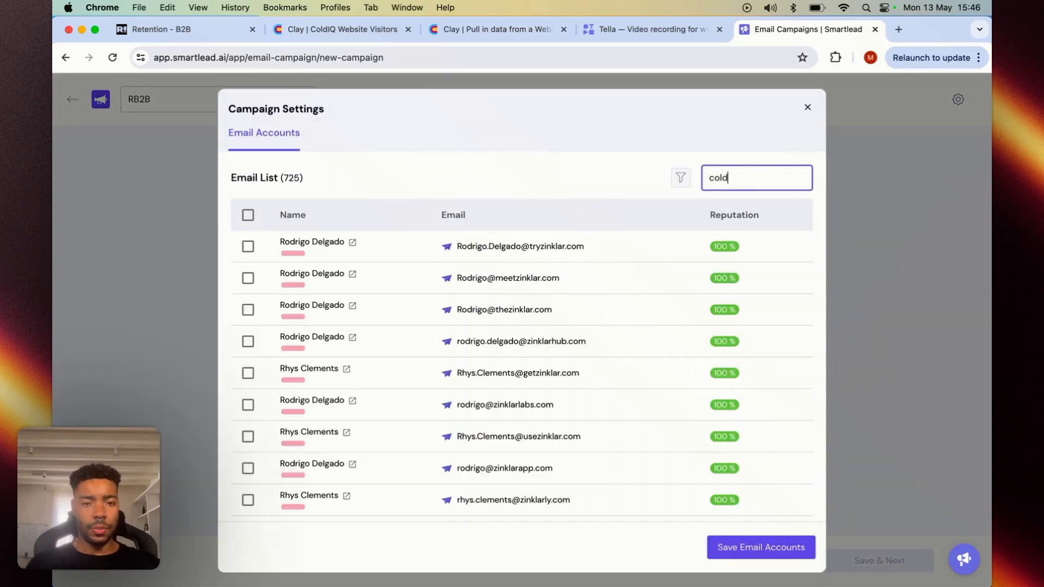
{"action": "left_click", "coordinate": [248, 215]}
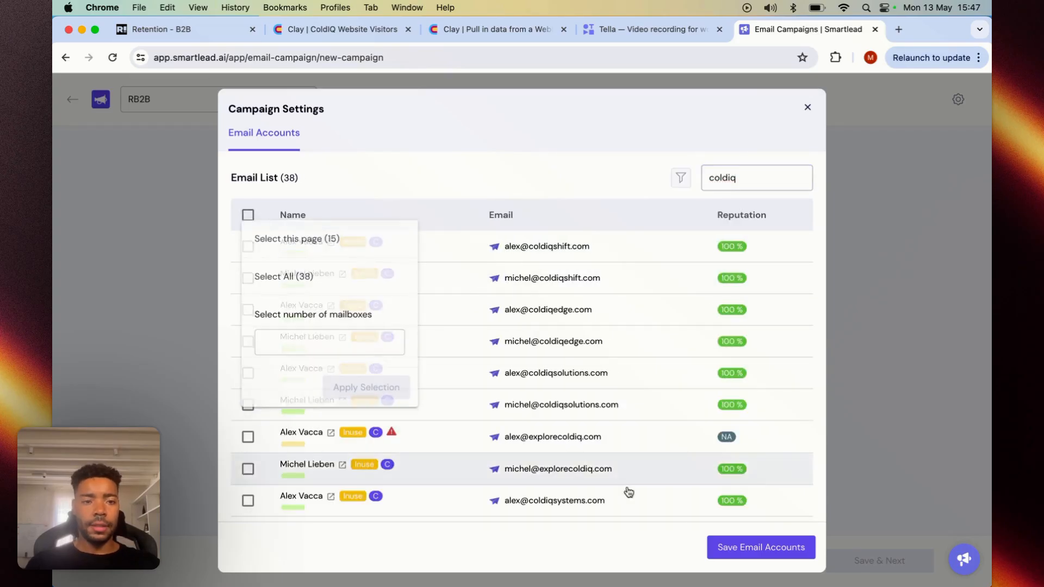
{"action": "left_click", "coordinate": [296, 278]}
{"action": "left_click", "coordinate": [344, 391]}
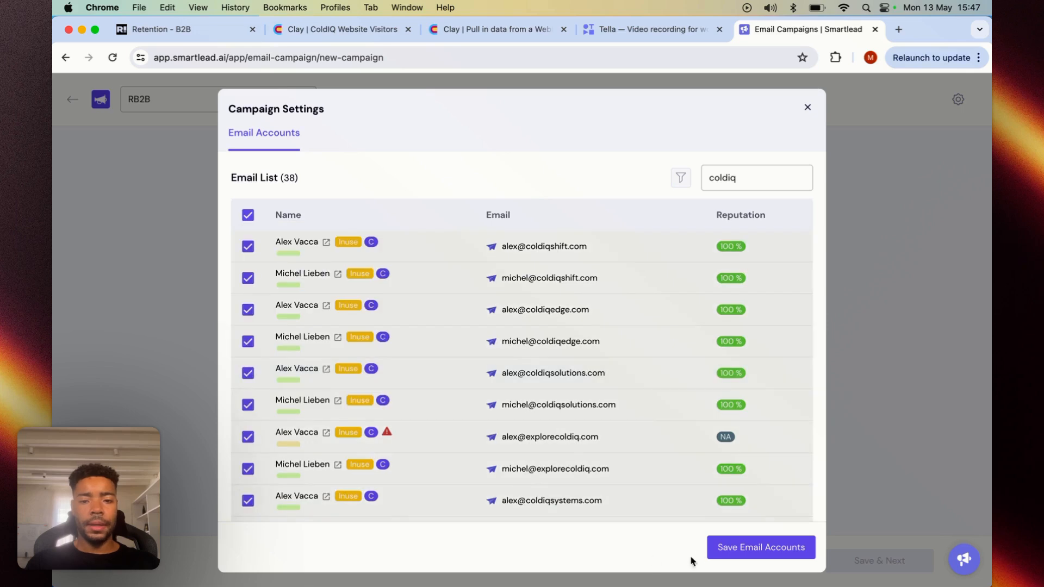
{"action": "left_click", "coordinate": [723, 547]}
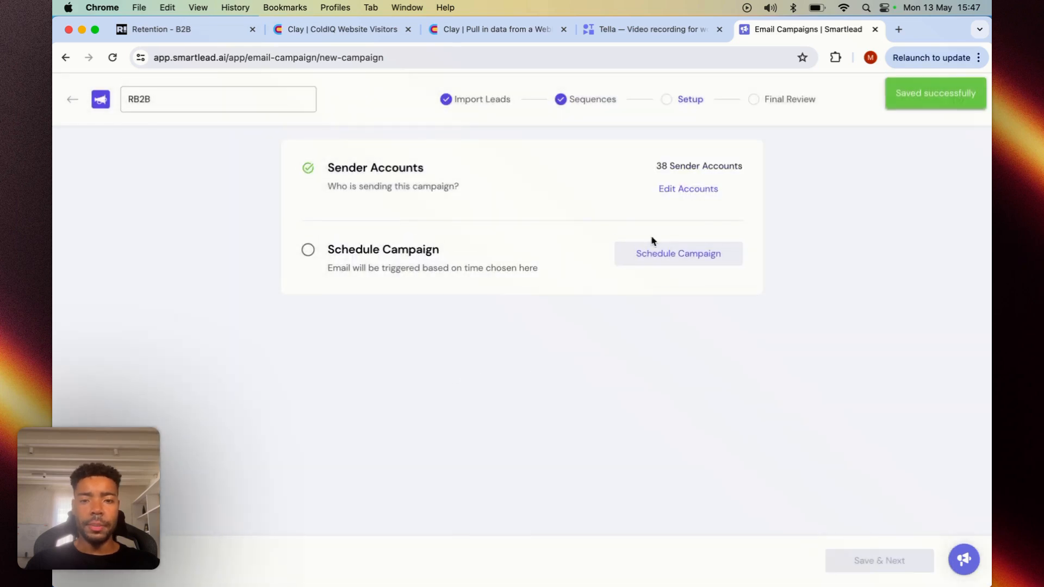
- Schedule the campaign in the Etc/GMT+10(UTC-10:00) time zone, save the schedule, and proceed to the final review
{"action": "left_click", "coordinate": [663, 260]}
{"action": "left_click", "coordinate": [353, 169]}
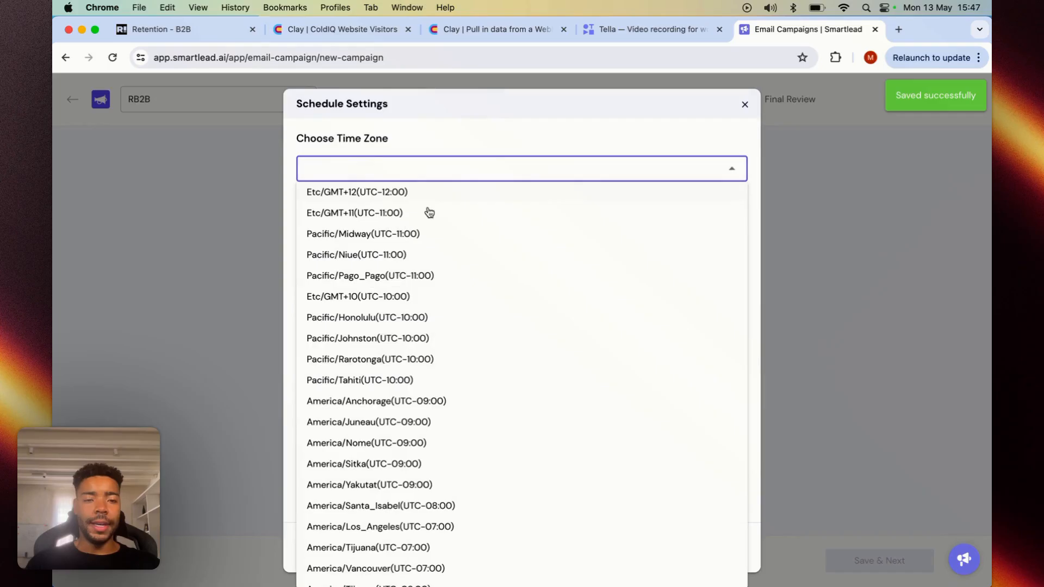
{"action": "left_click", "coordinate": [362, 304]}
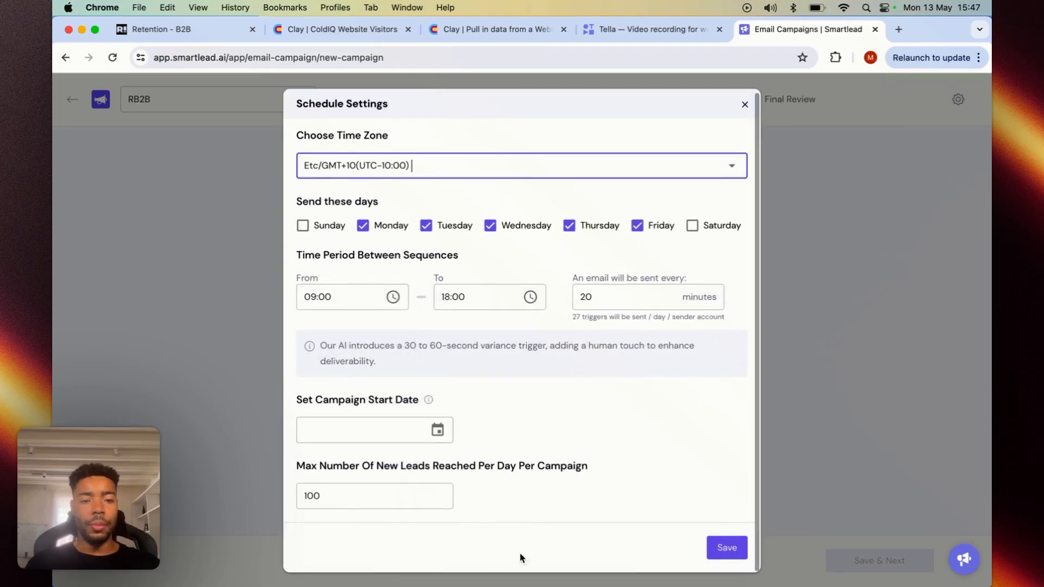
{"action": "left_click", "coordinate": [726, 548]}
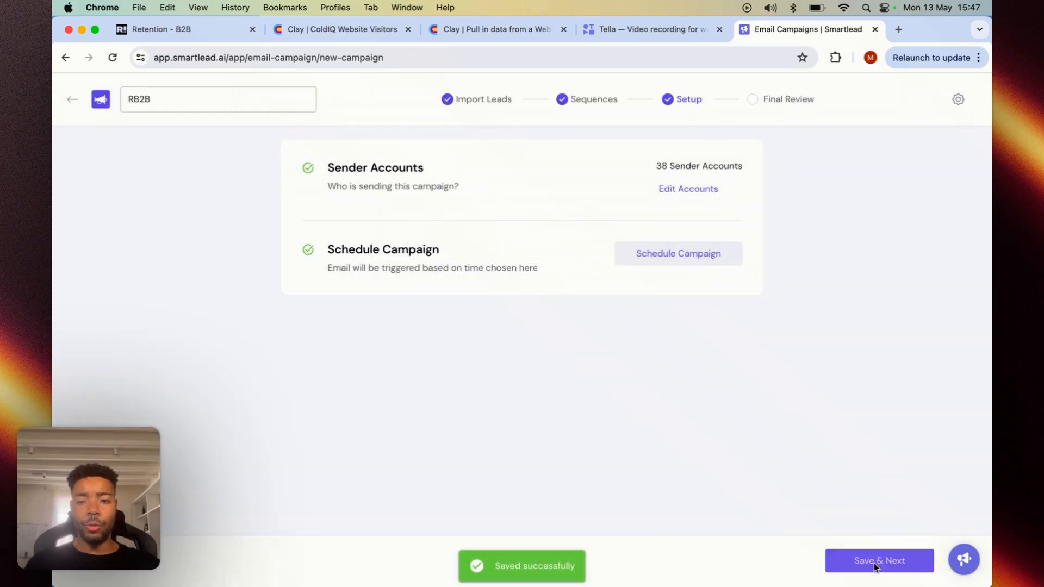
{"action": "left_click", "coordinate": [875, 567]}
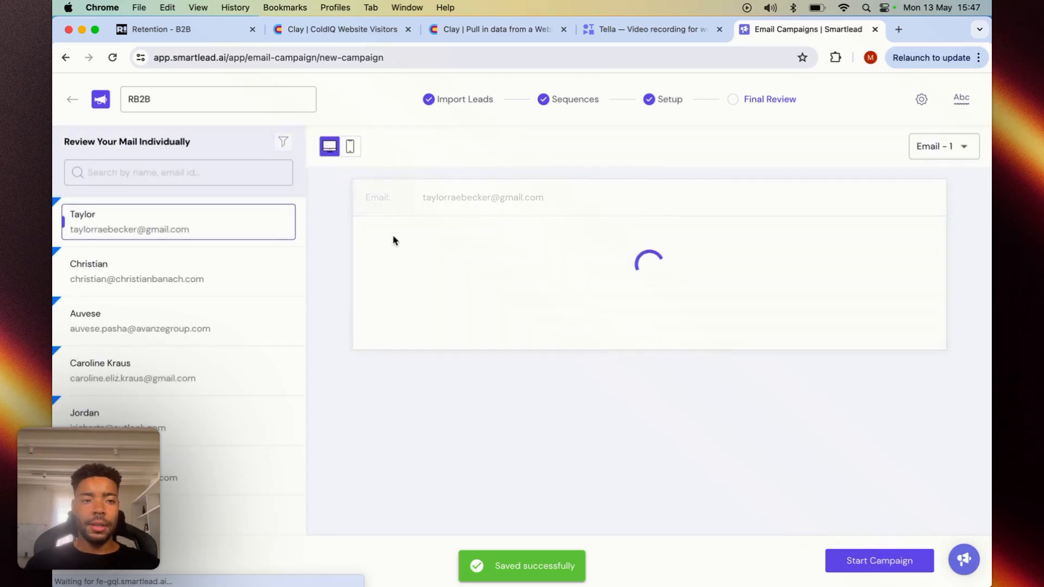
- Review the personalised first email for several of the first four leads, and preview Email - 2 for the fourth lead
{"action": "left_click", "coordinate": [120, 273]}
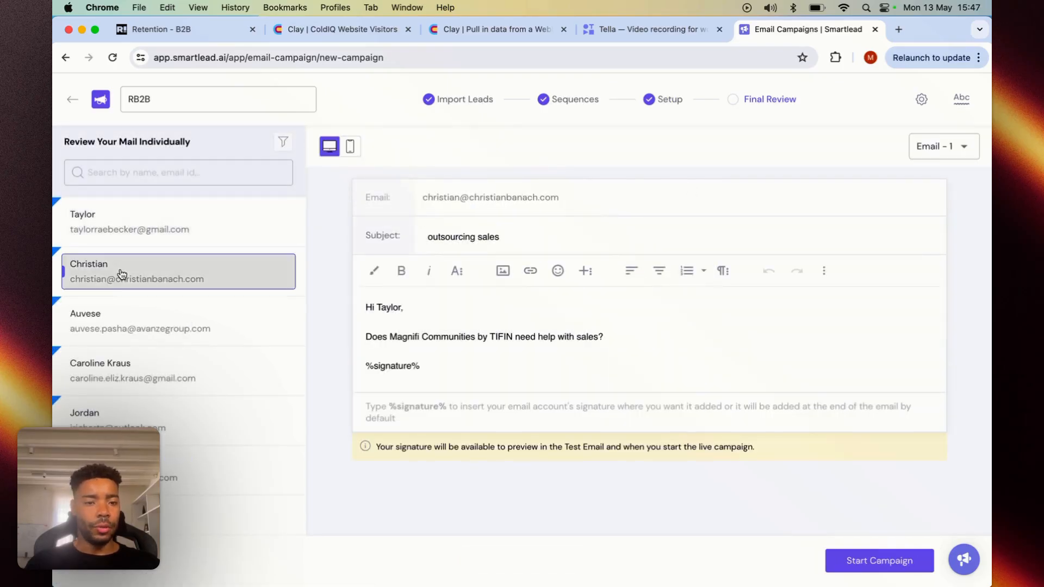
{"action": "left_click", "coordinate": [121, 320]}
{"action": "left_click", "coordinate": [119, 388]}
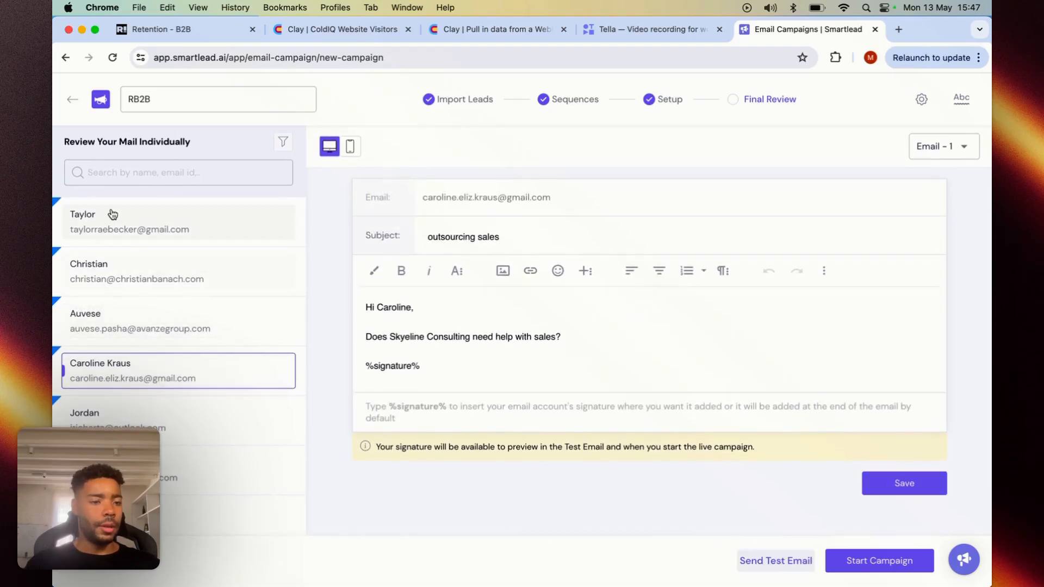
{"action": "left_click", "coordinate": [148, 226]}
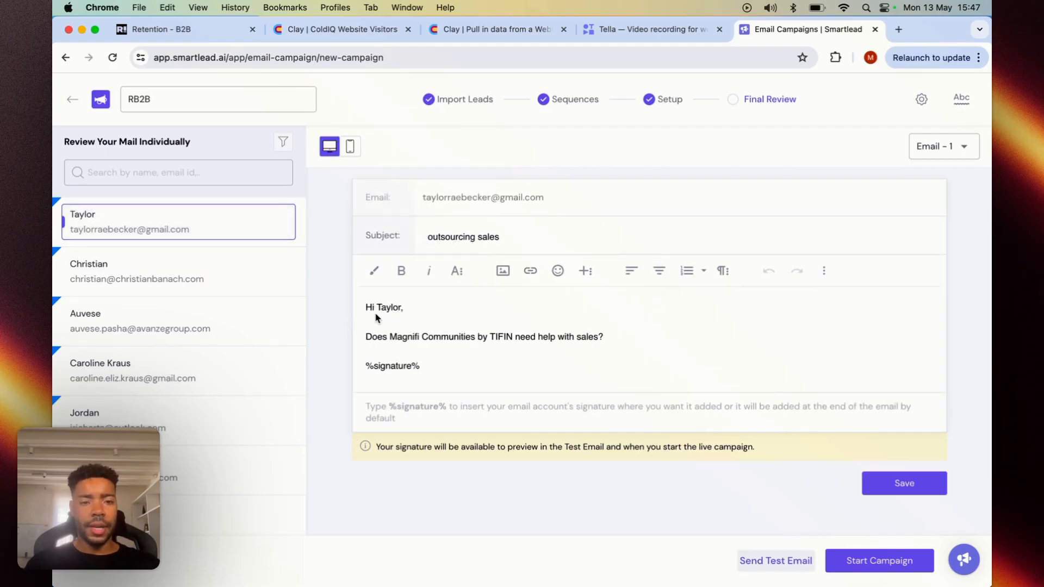
{"action": "left_click", "coordinate": [162, 271]}
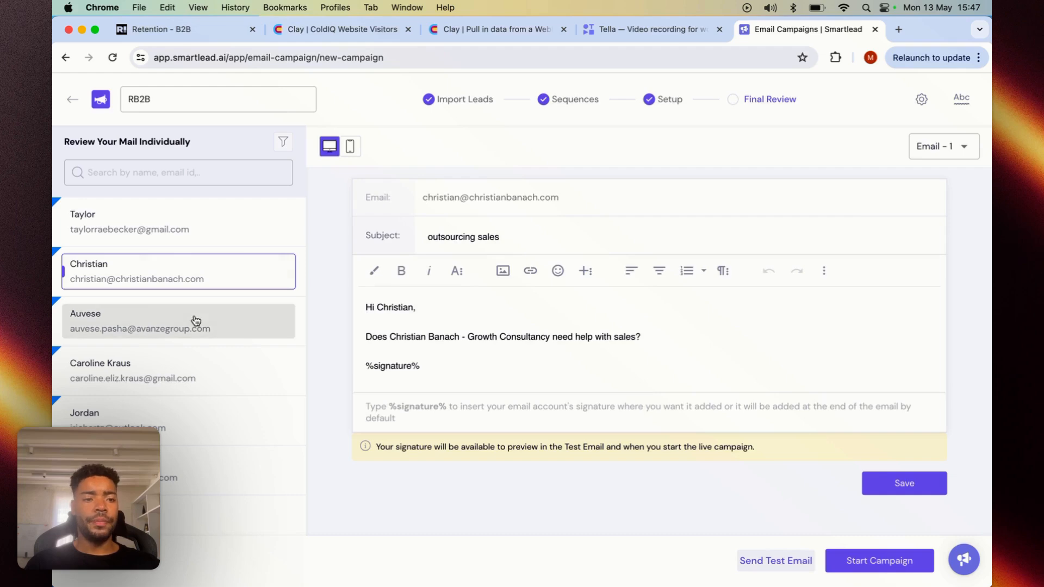
{"action": "left_click", "coordinate": [114, 372]}
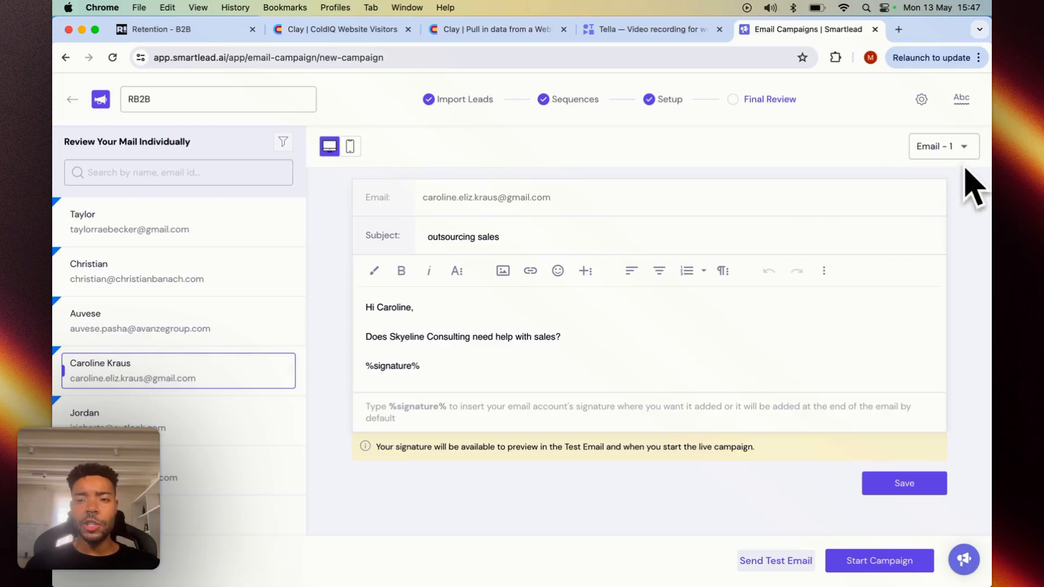
{"action": "left_click", "coordinate": [934, 147]}
{"action": "left_click", "coordinate": [932, 191]}
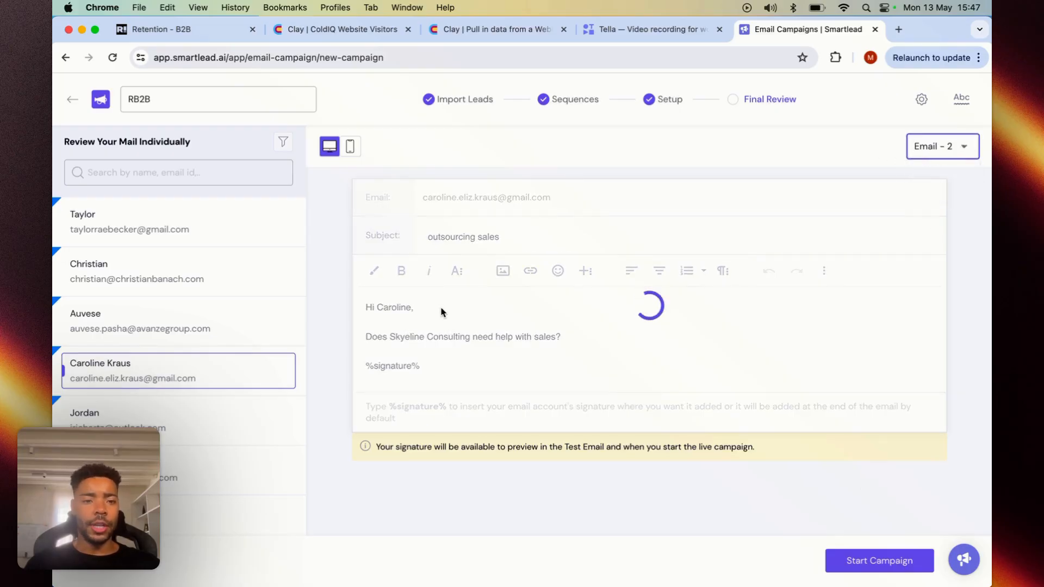